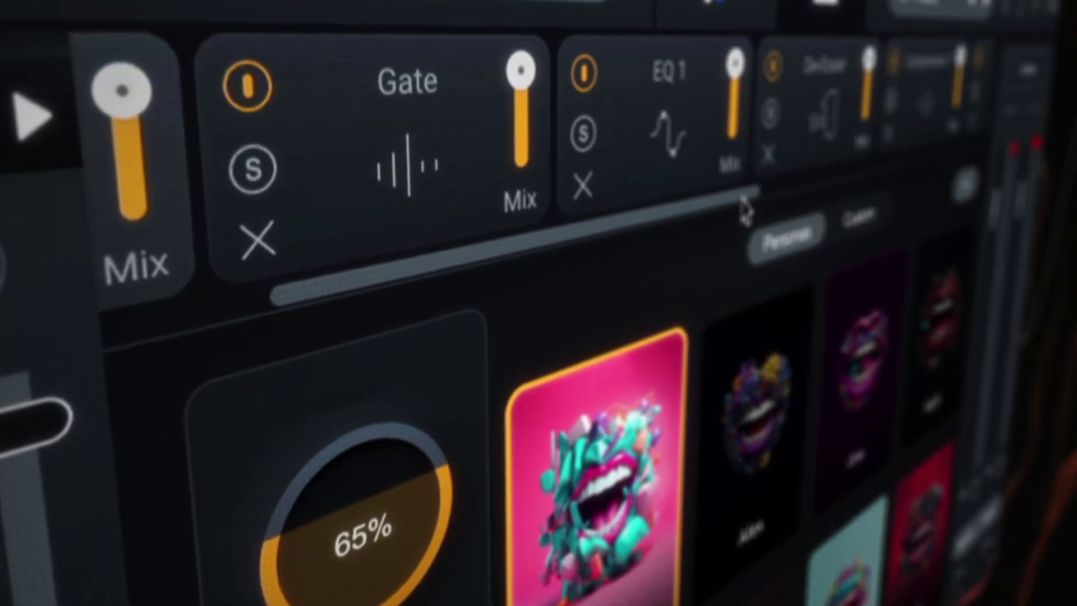
Step: Close the preset manager with Distorted Groove applied and show Nectar's full module chain
scroll(746, 212, right, 5)
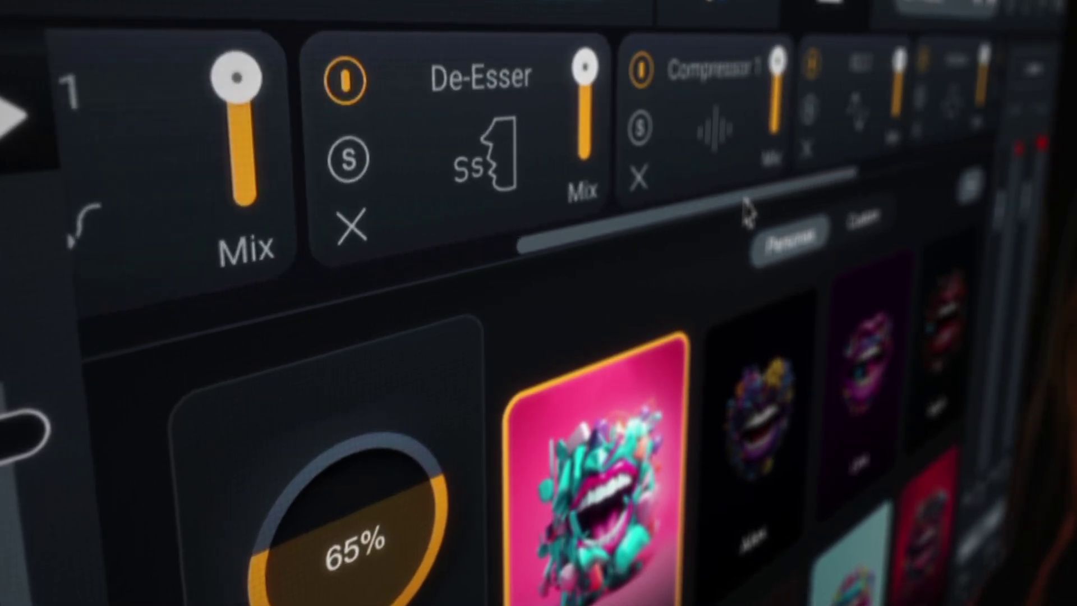
scroll(746, 212, right, 5)
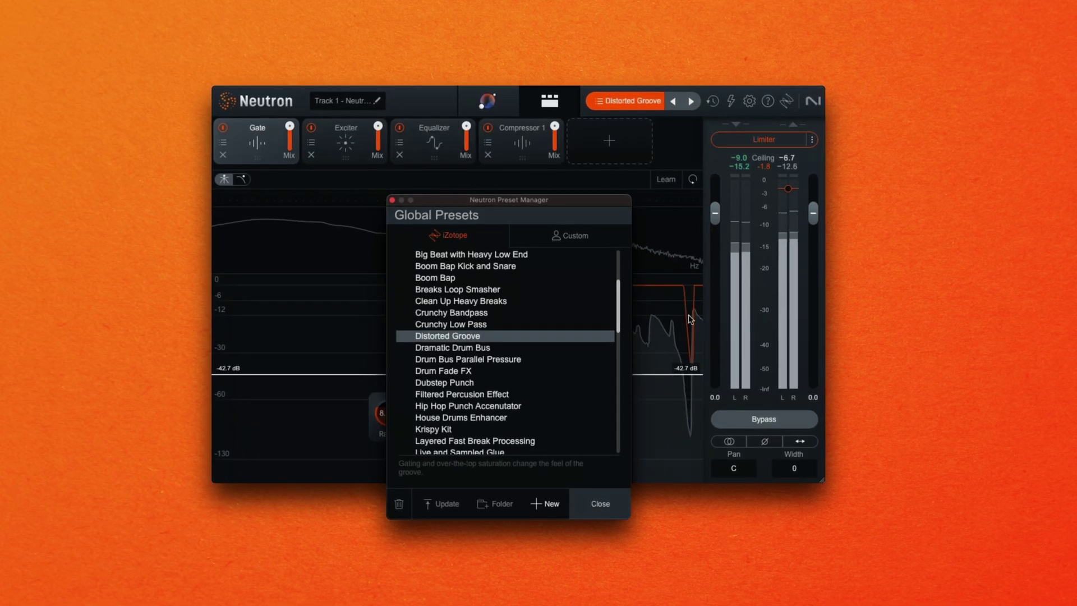
click(391, 201)
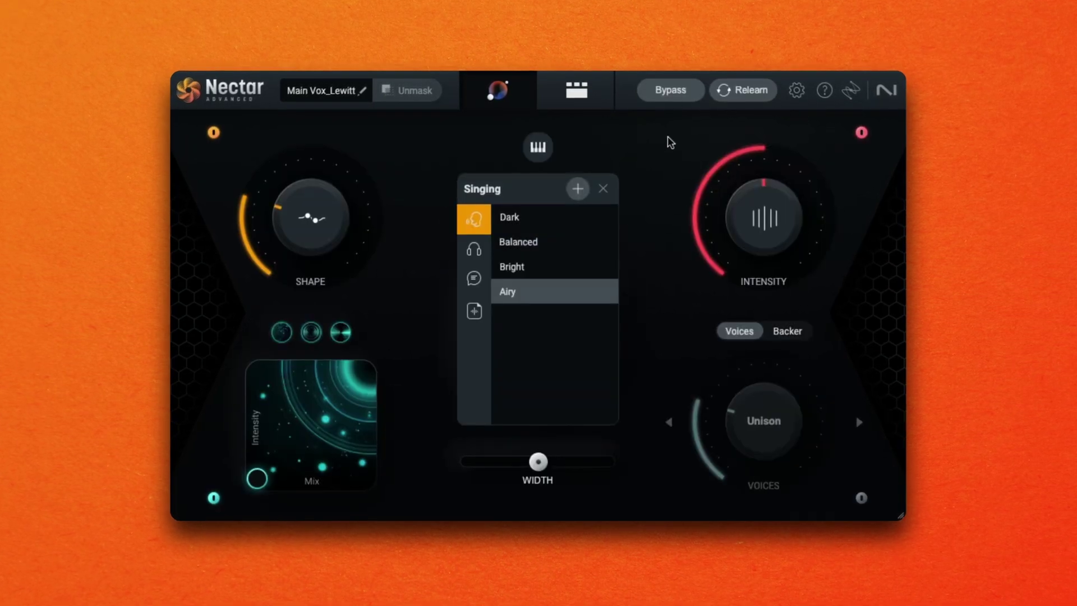
click(589, 85)
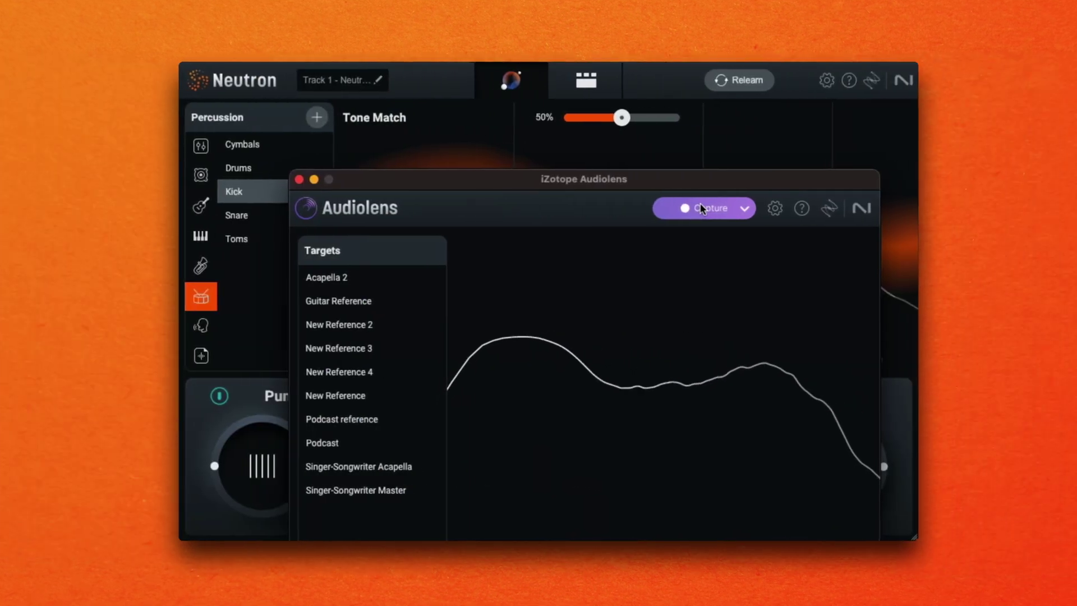
Step: Reorder Neutron to Gate, Equalizer, Compressor 1, Exciter, and move Nectar's Backer to the first slot
click(701, 209)
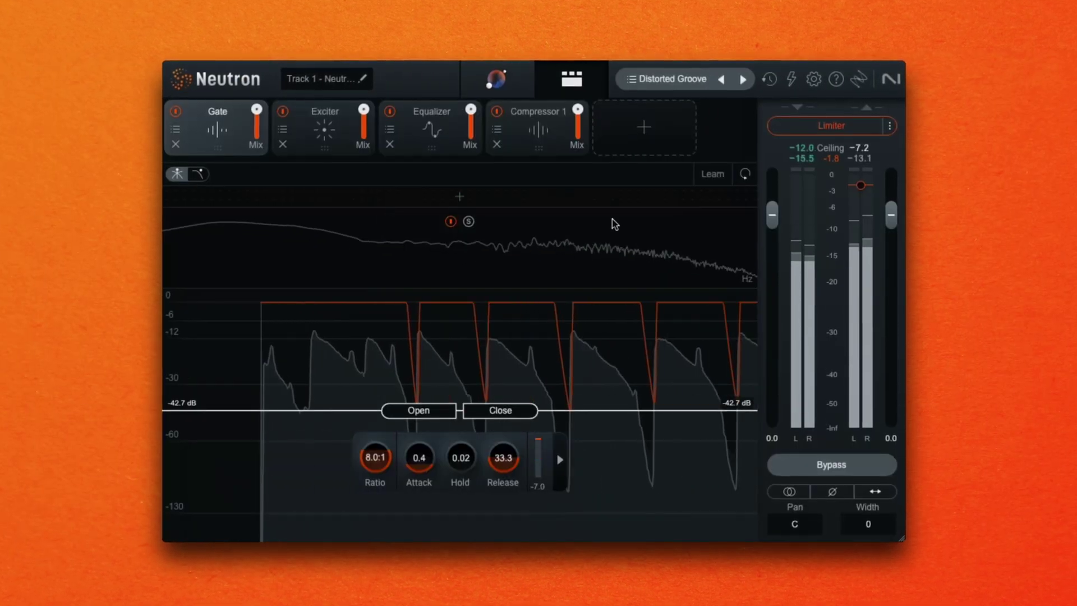
drag(326, 126, 426, 132)
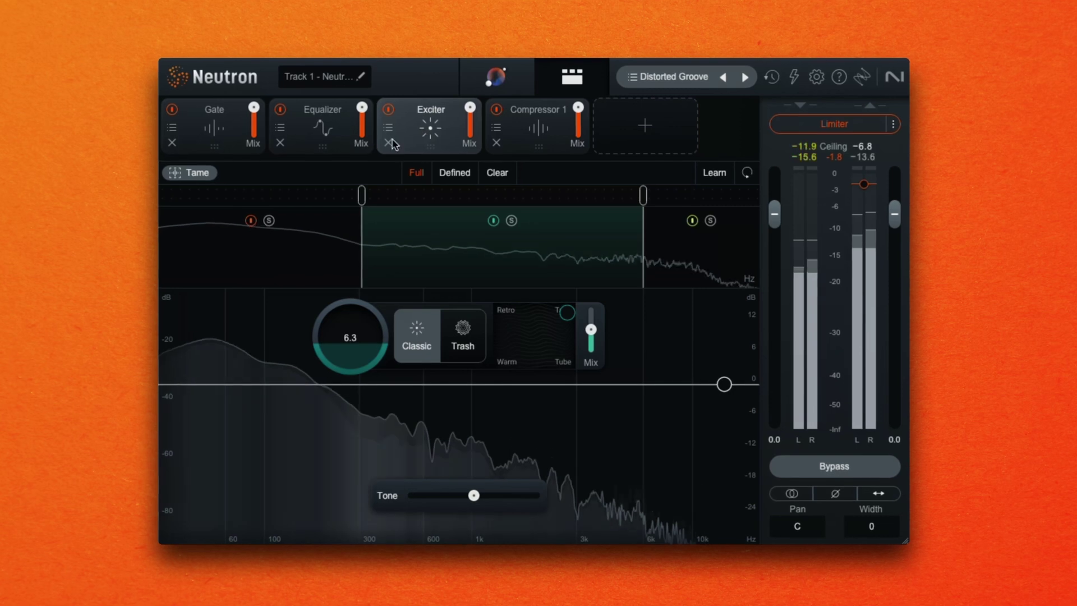
click(530, 131)
drag(530, 132, 418, 132)
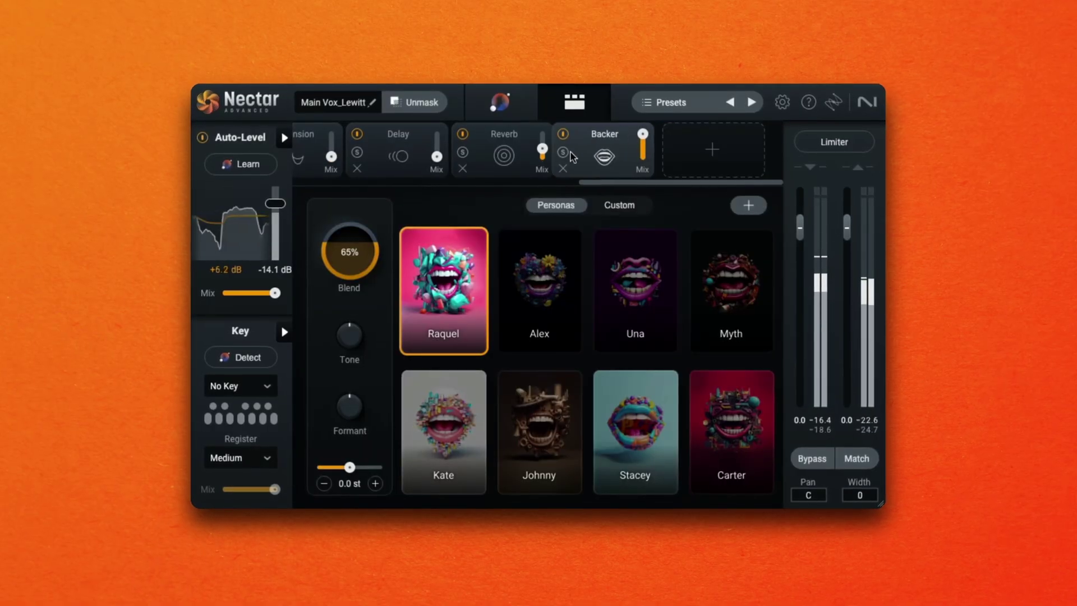
drag(572, 157, 327, 157)
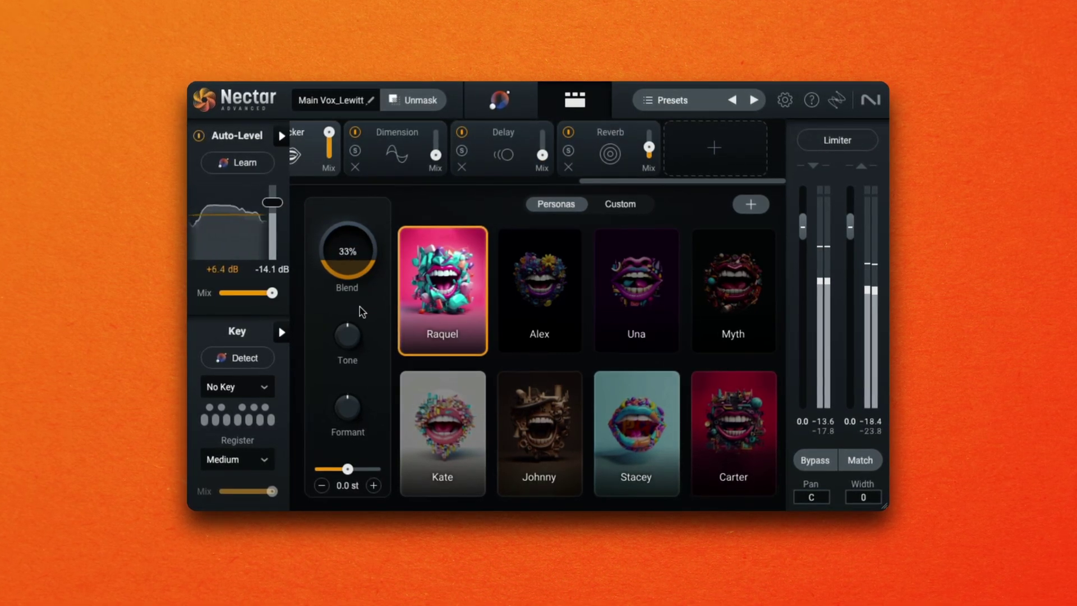
Step: Create a new custom Nectar preset called 'Pop Vocal Backing' from the preset browser
click(669, 101)
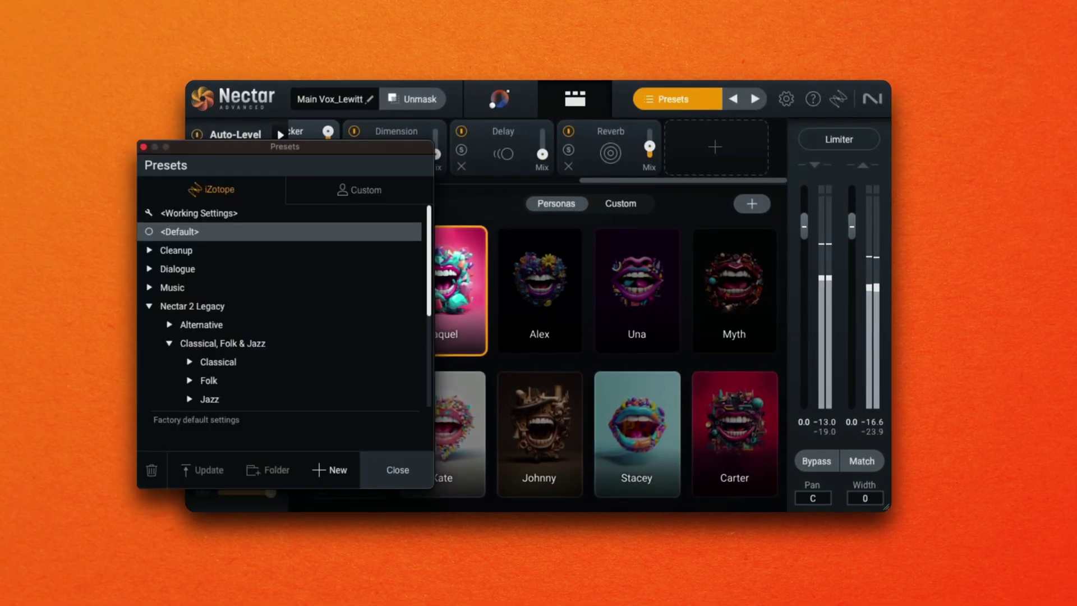
click(354, 474)
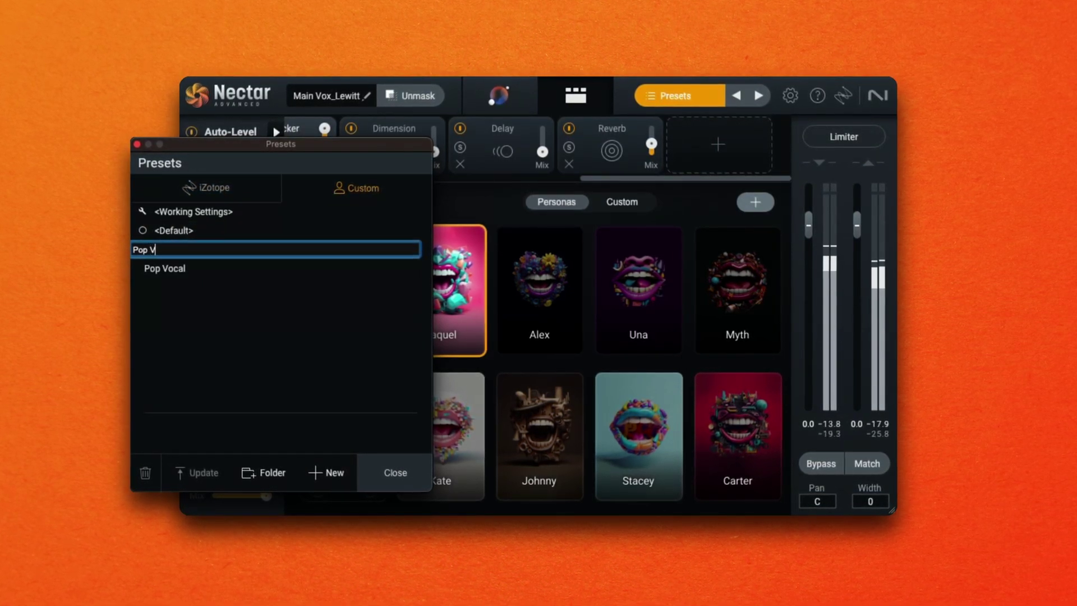
text(Pop Vocal Backin)
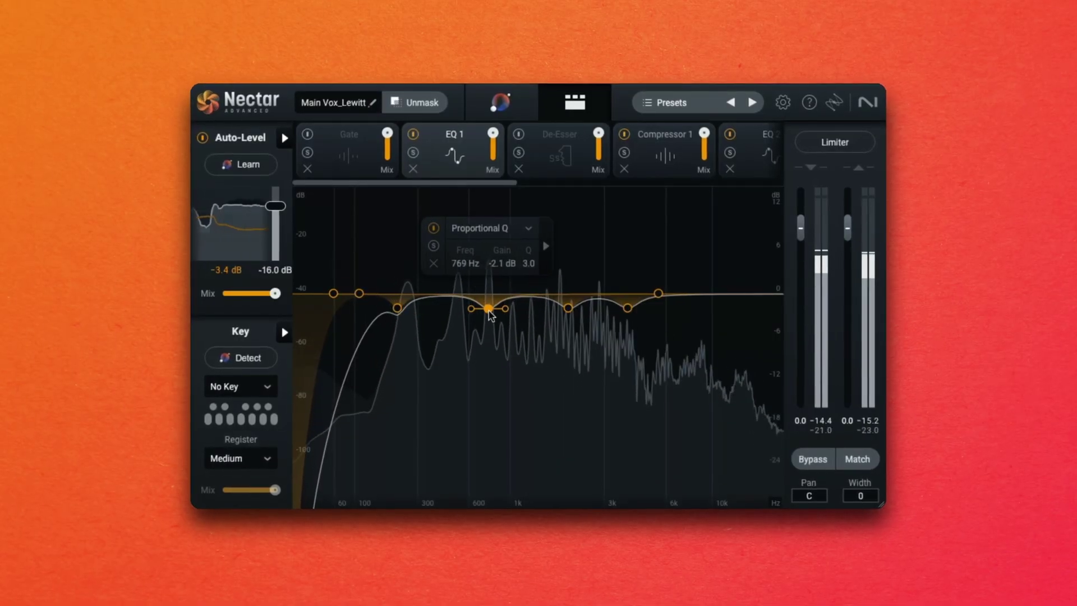
Step: Drag the EQ 1 cut to 594 Hz at -2.2 dB, and try Voices in Octaves before returning to Unison
drag(488, 316, 468, 310)
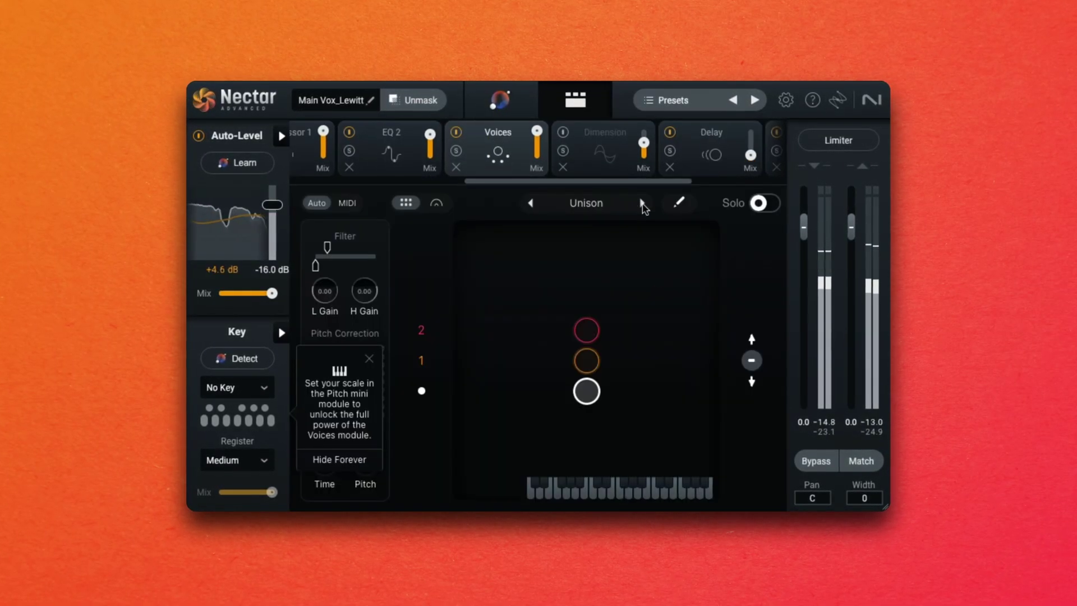
click(643, 203)
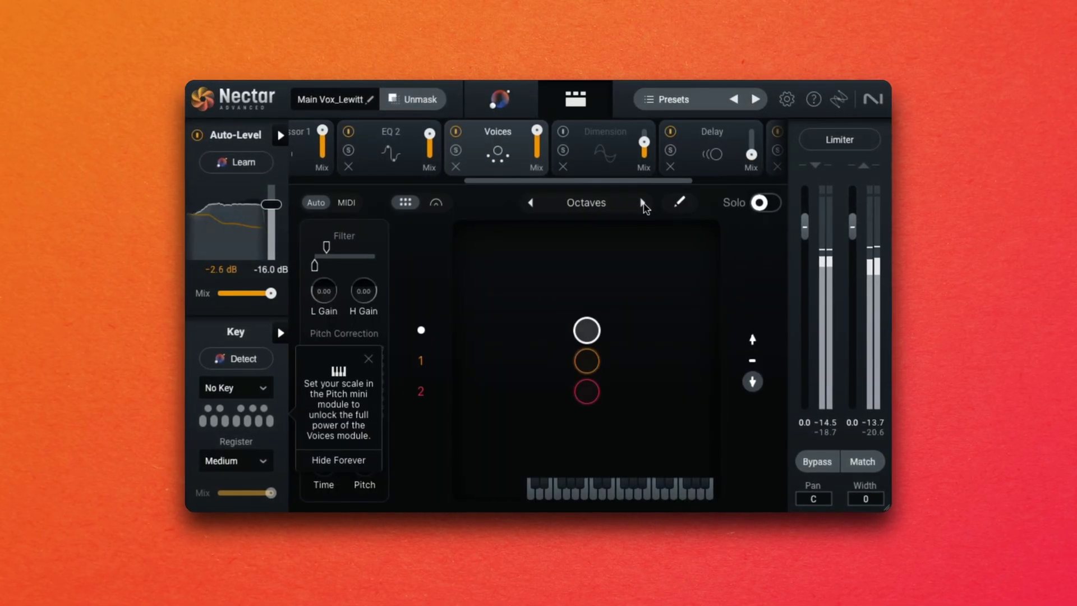
click(643, 202)
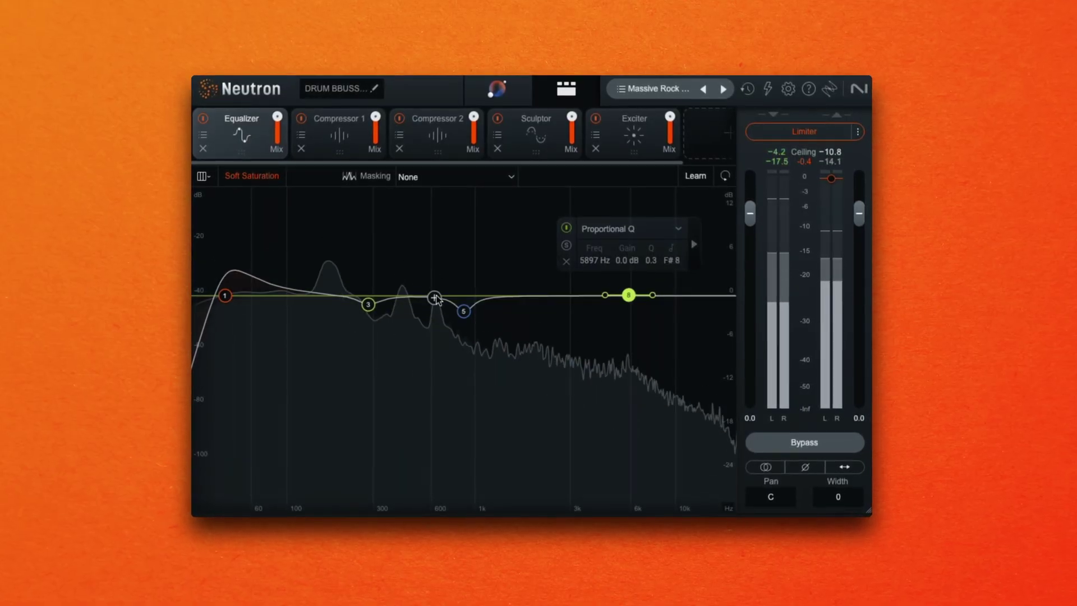
click(464, 312)
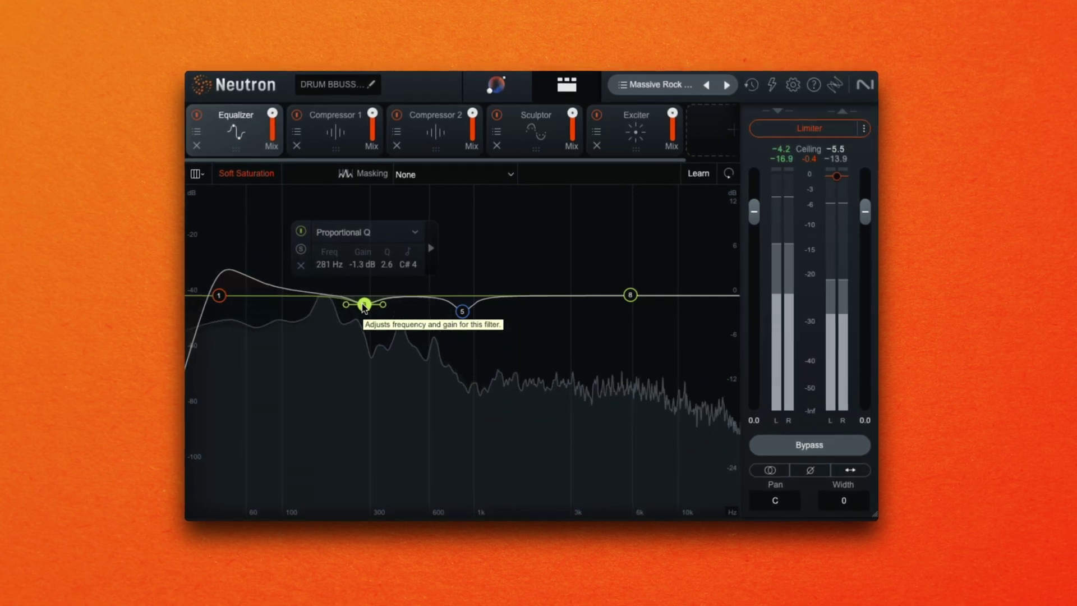
click(216, 296)
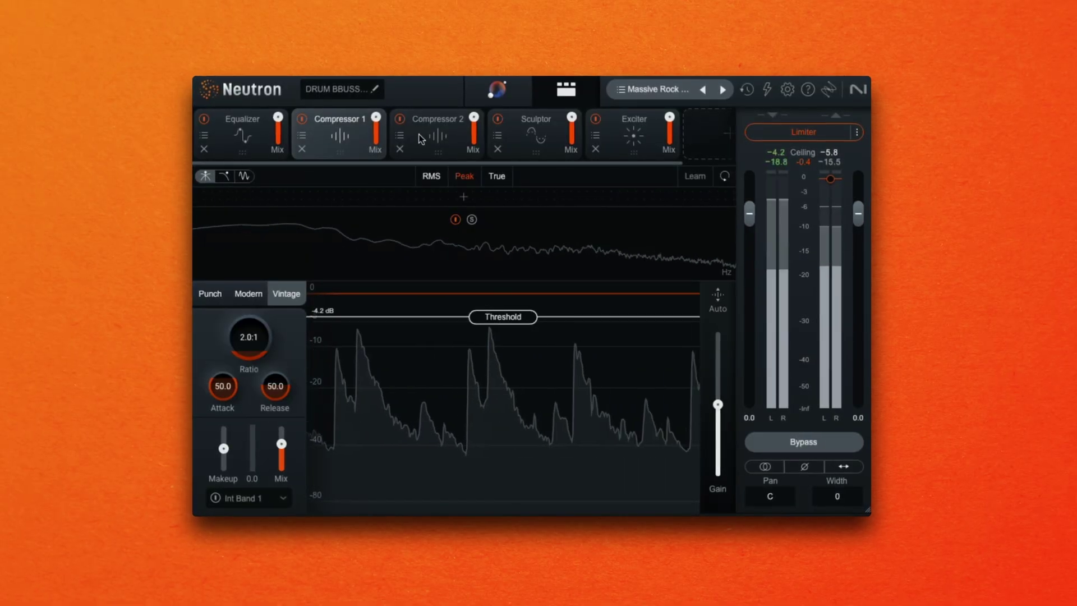
Step: Review Compressor 2's middle and low bands, then show the Sculptor with its Drums target
click(418, 133)
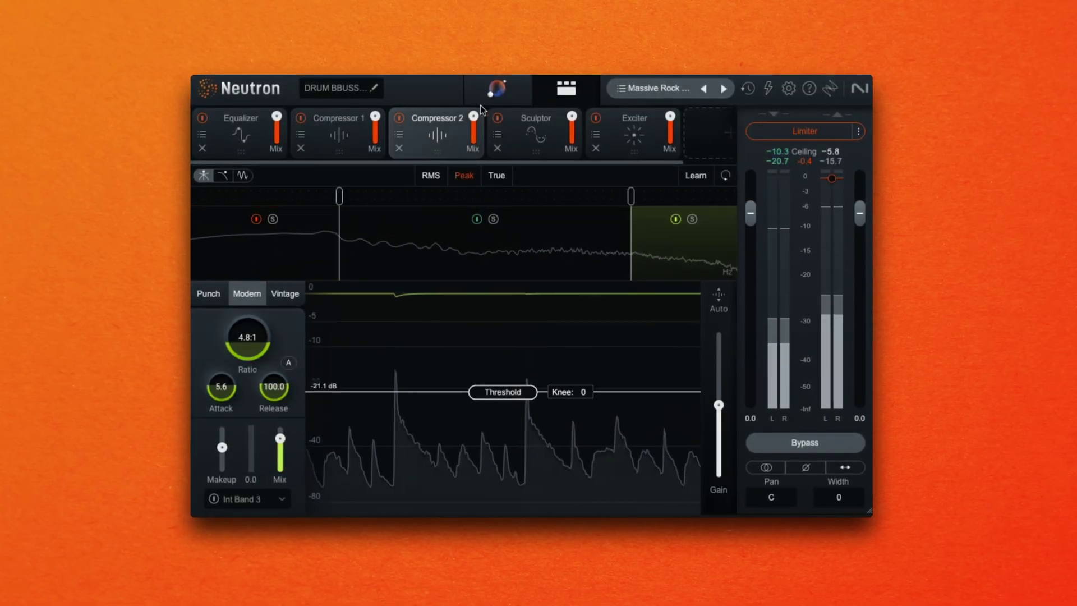
click(472, 257)
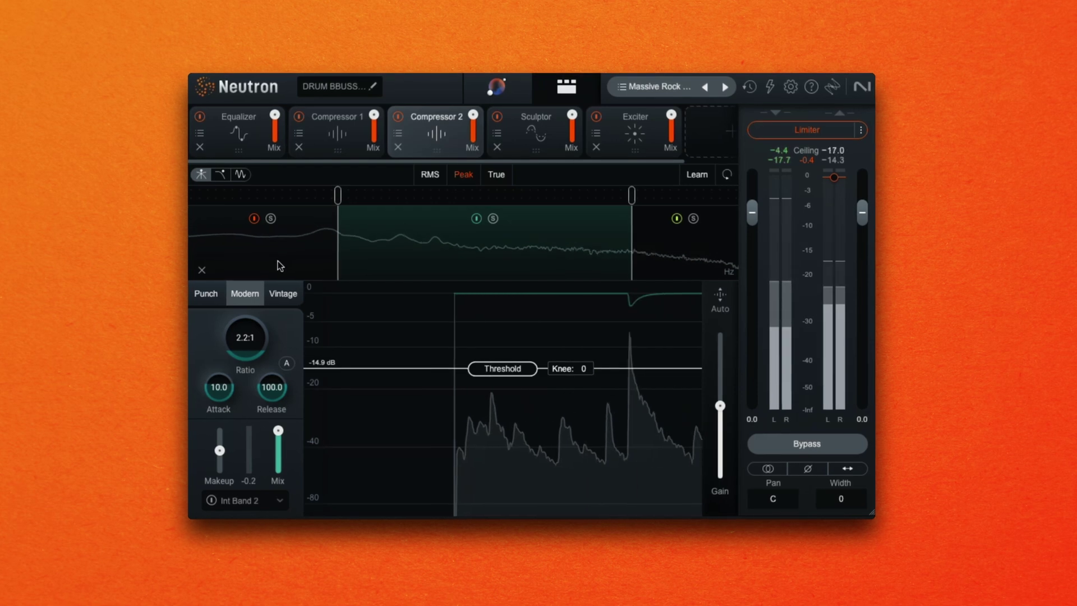
click(280, 266)
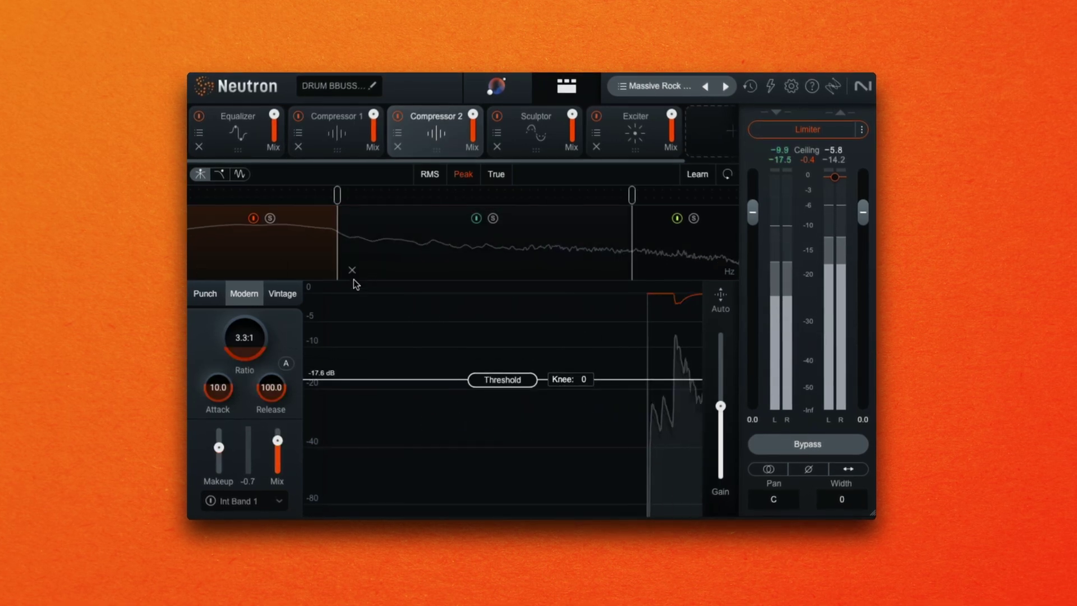
click(537, 120)
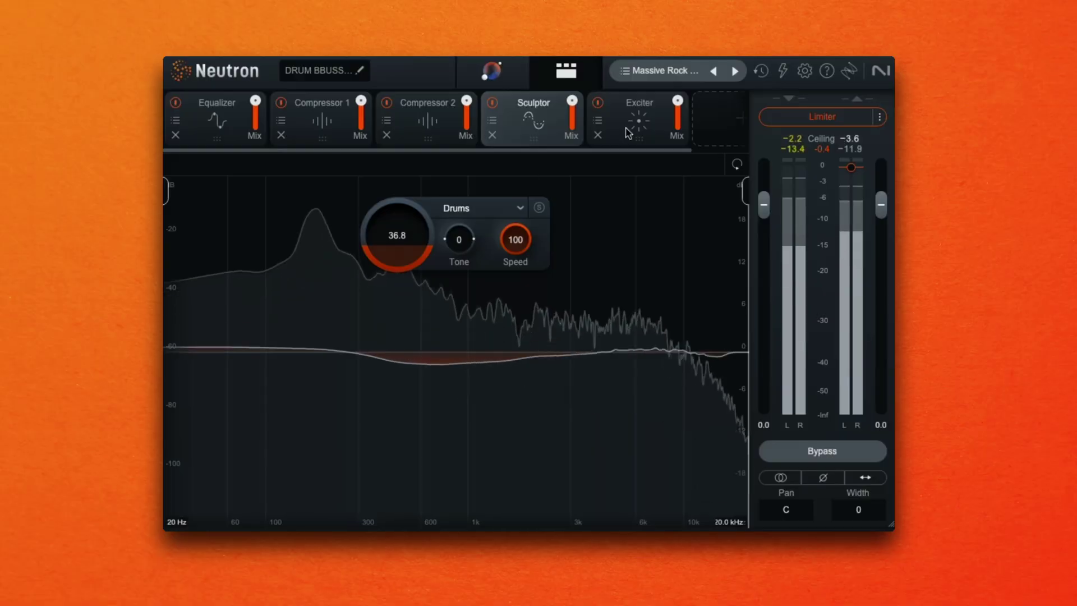
Step: Switch Neutron's view from the Sculptor to the drum bus Exciter module
click(638, 125)
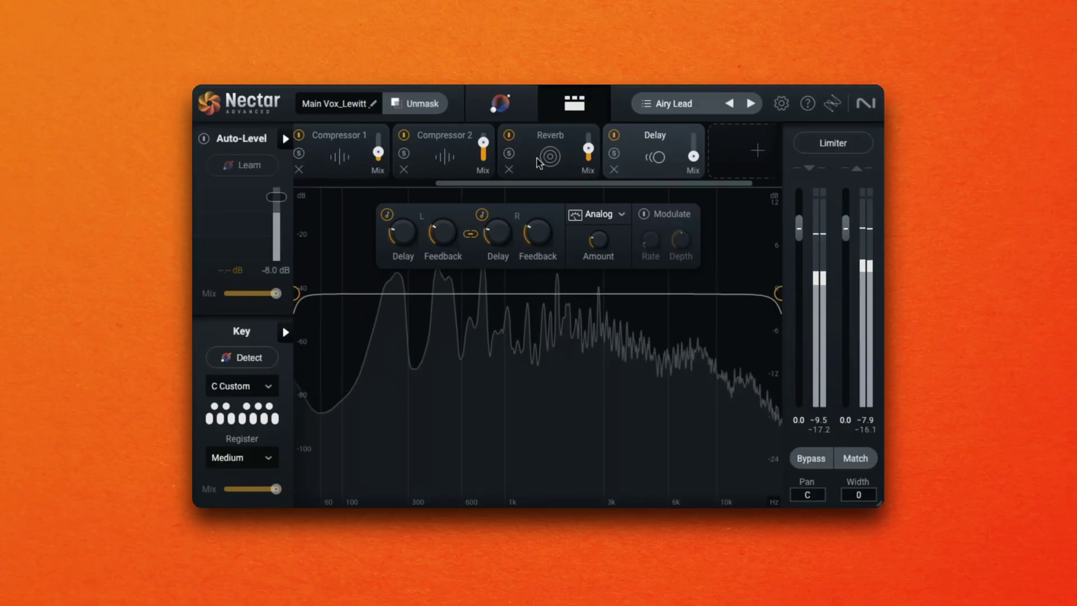
scroll(539, 162, left, 5)
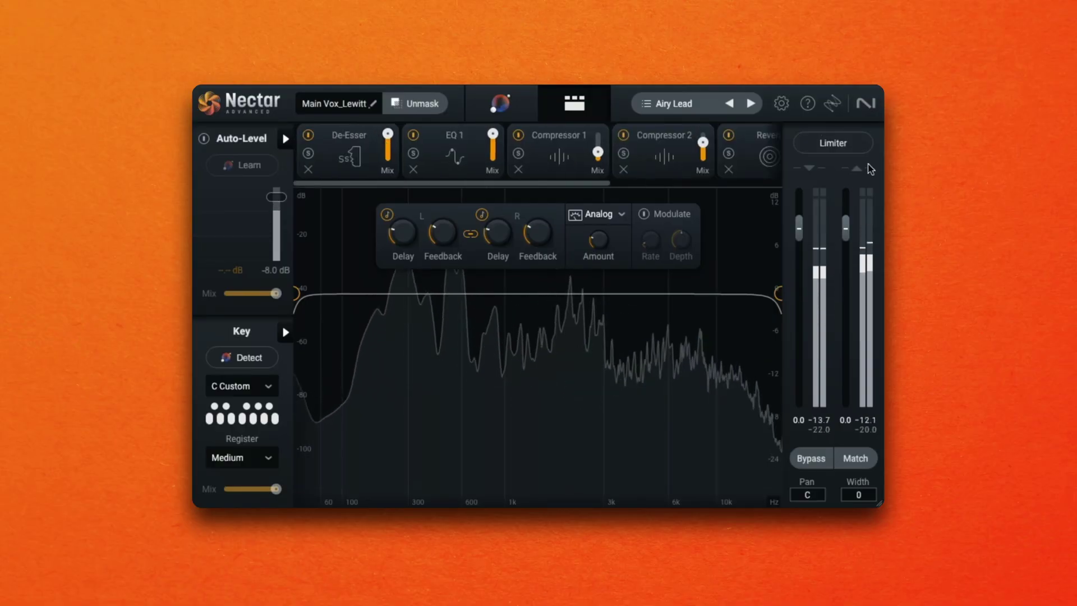
scroll(661, 140, right, 5)
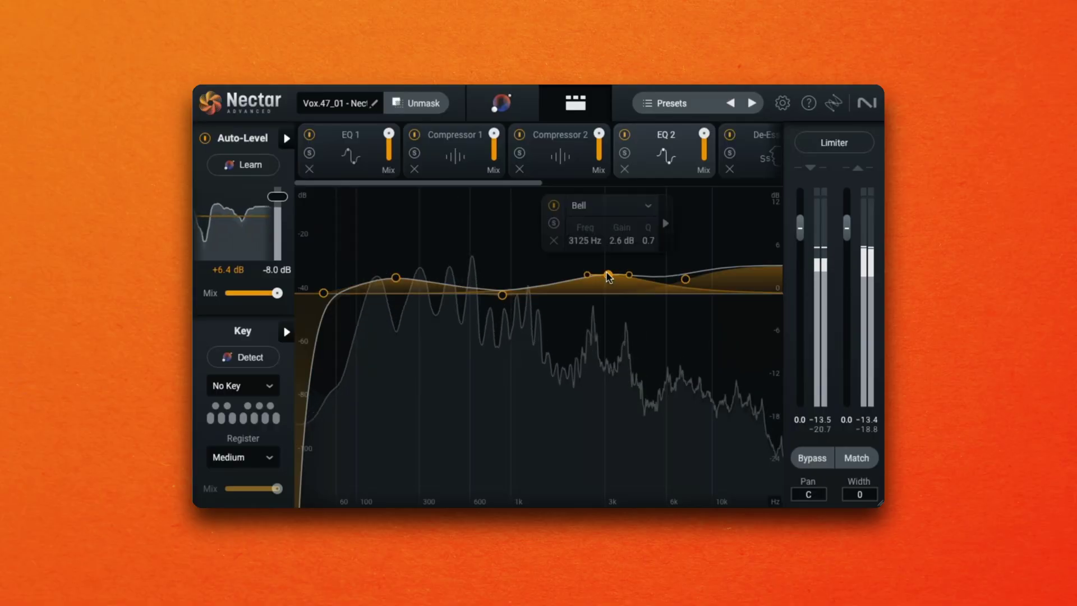
Step: Move EQ 2's presence bell from 3.5 kHz to about 3.1 kHz, nudge the 211 Hz boost, and select the high shelf
drag(617, 277, 608, 275)
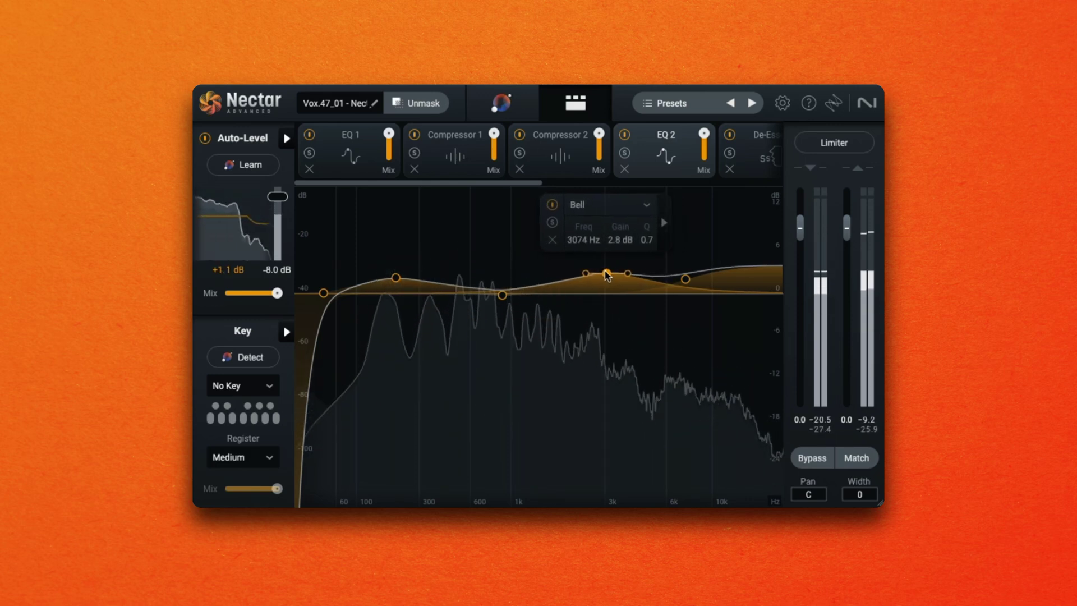
drag(397, 279, 398, 273)
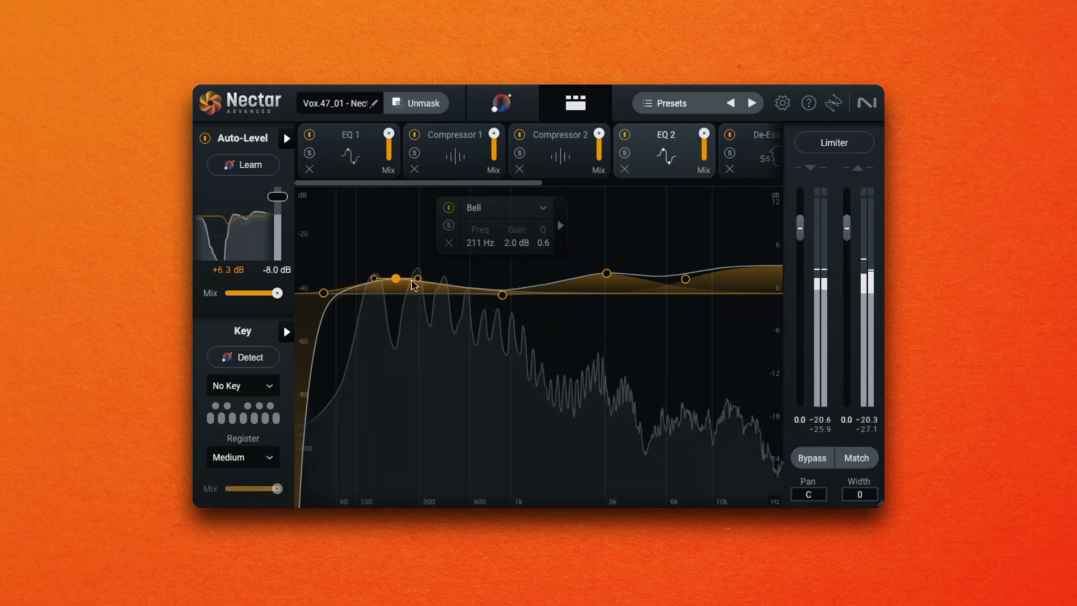
click(697, 273)
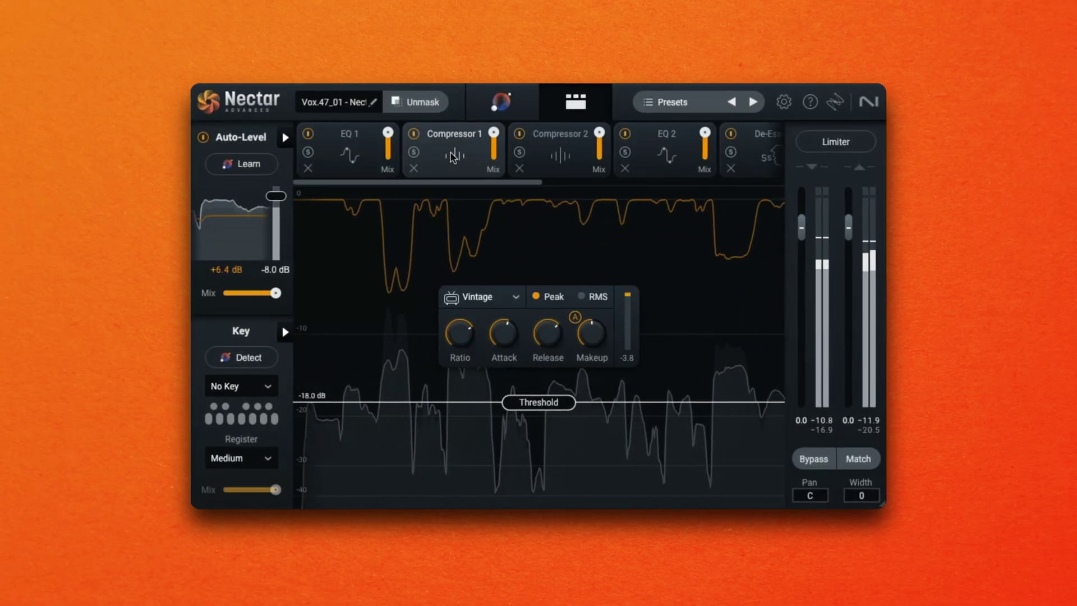
Step: Leave Compressor 1 on Vintage, then bring up Compressor 2's compressor type options
click(496, 293)
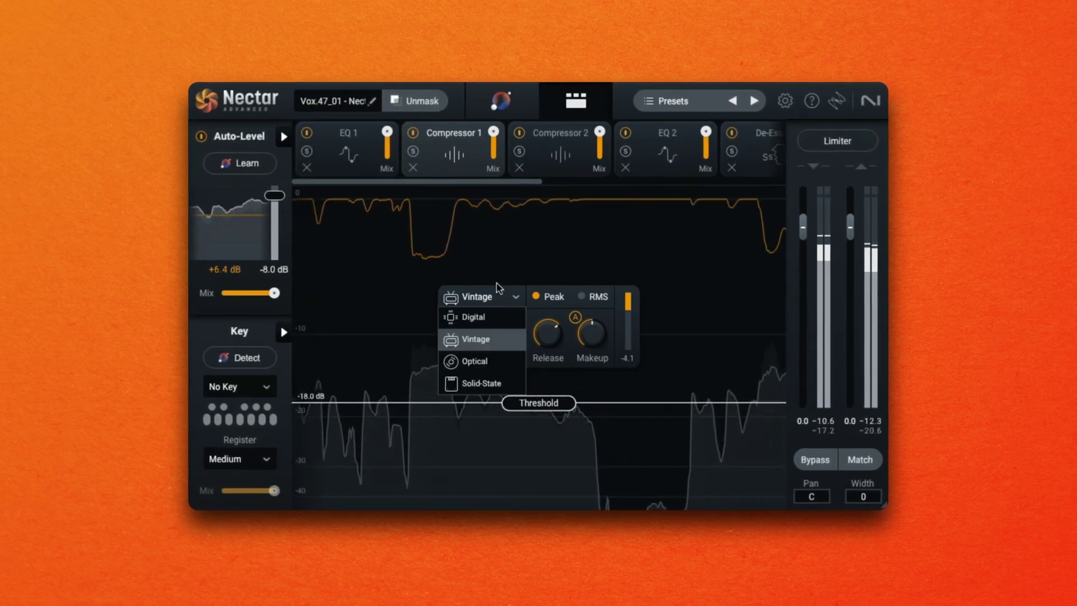
click(476, 339)
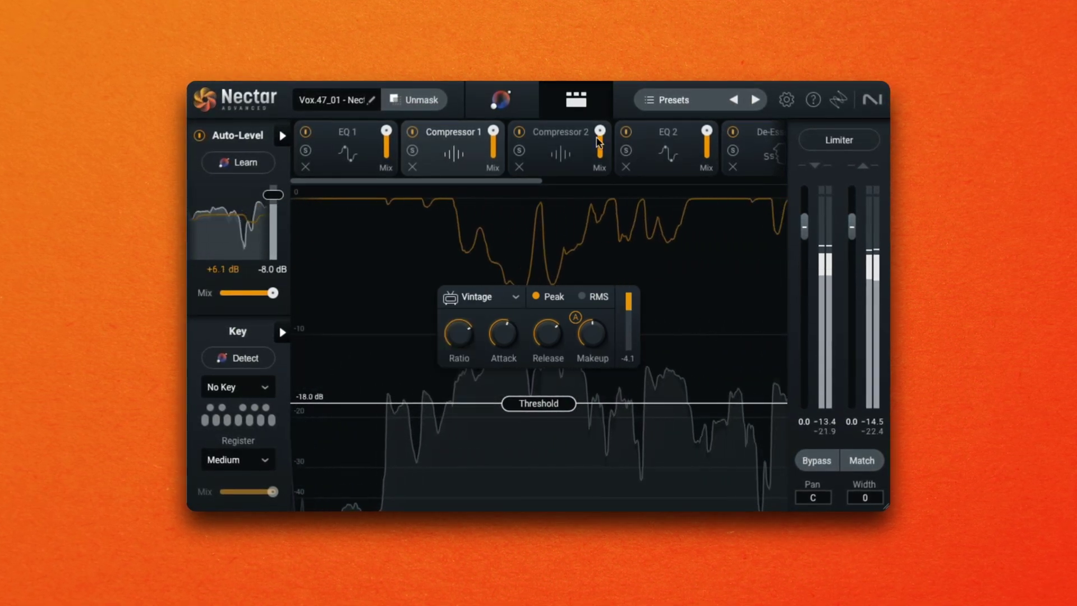
click(578, 141)
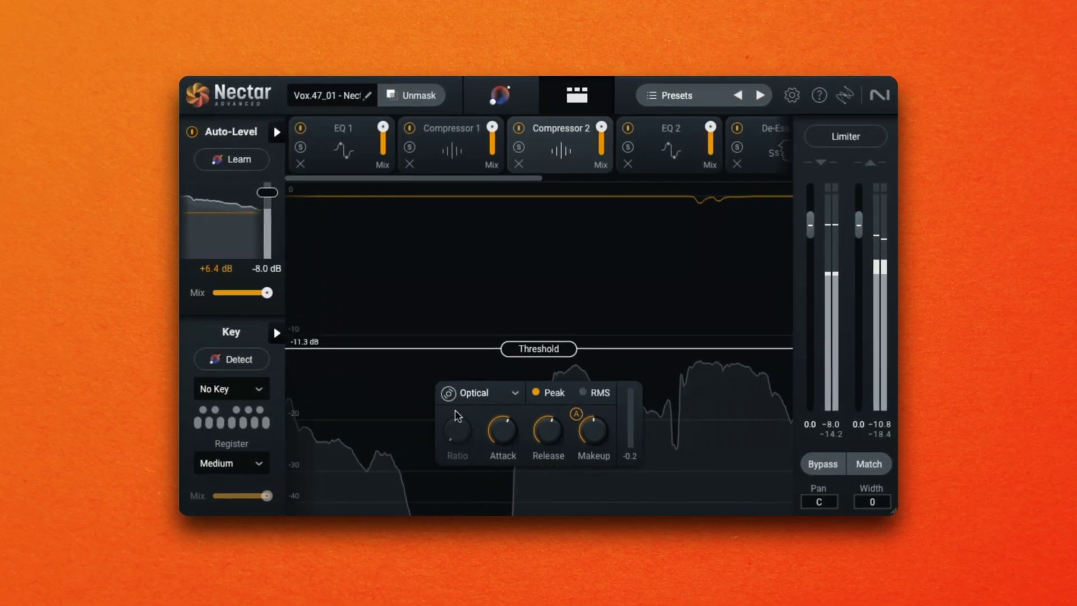
click(498, 393)
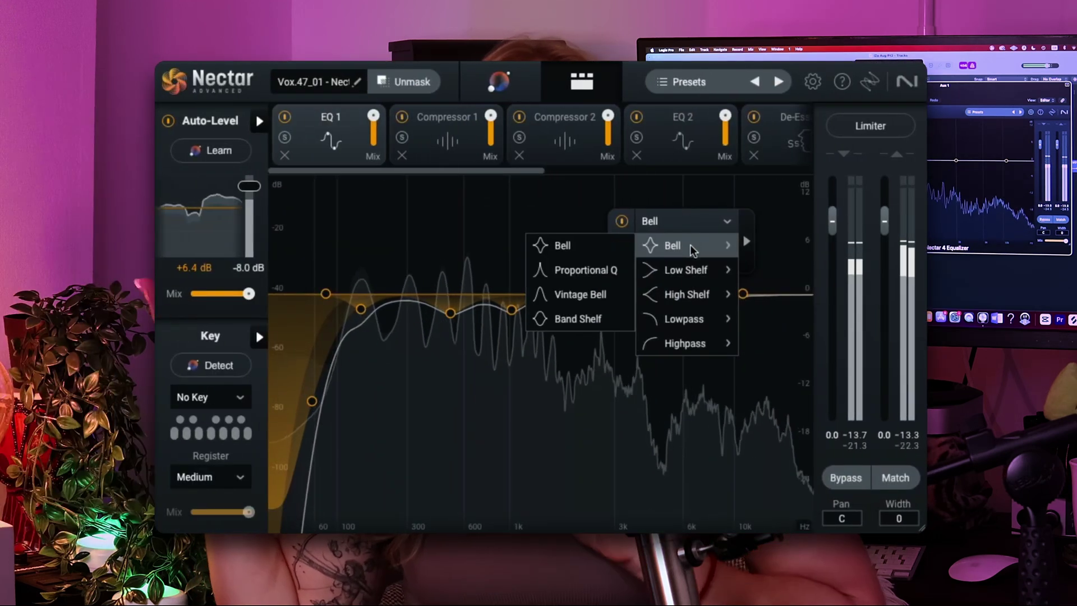
Step: Set EQ 1's low band to Flat Highpass at about 75 Hz
mouse_move(685, 341)
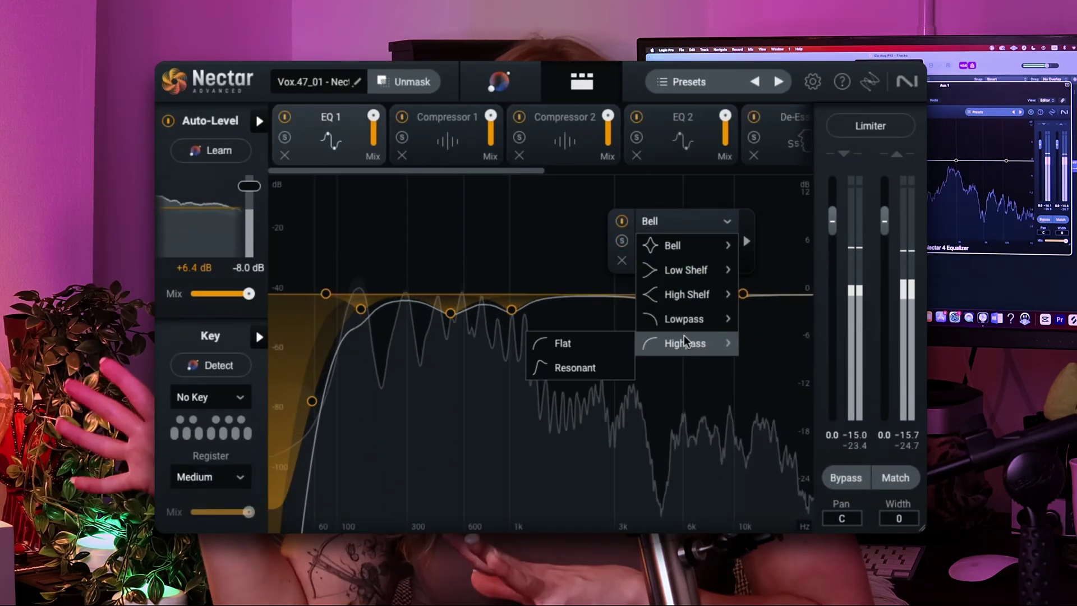
mouse_move(685, 294)
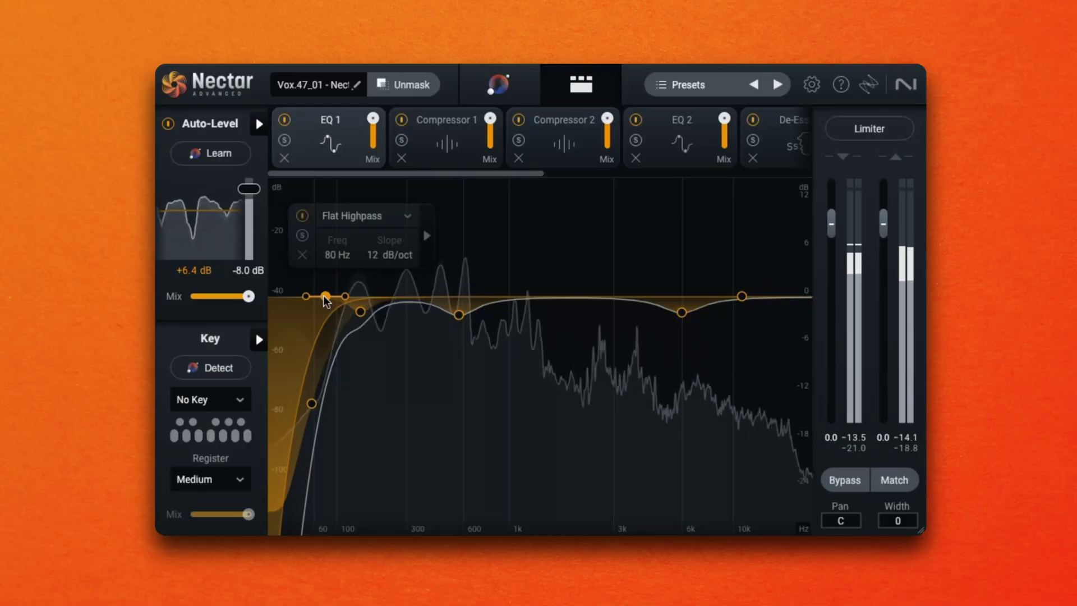
drag(328, 301, 324, 300)
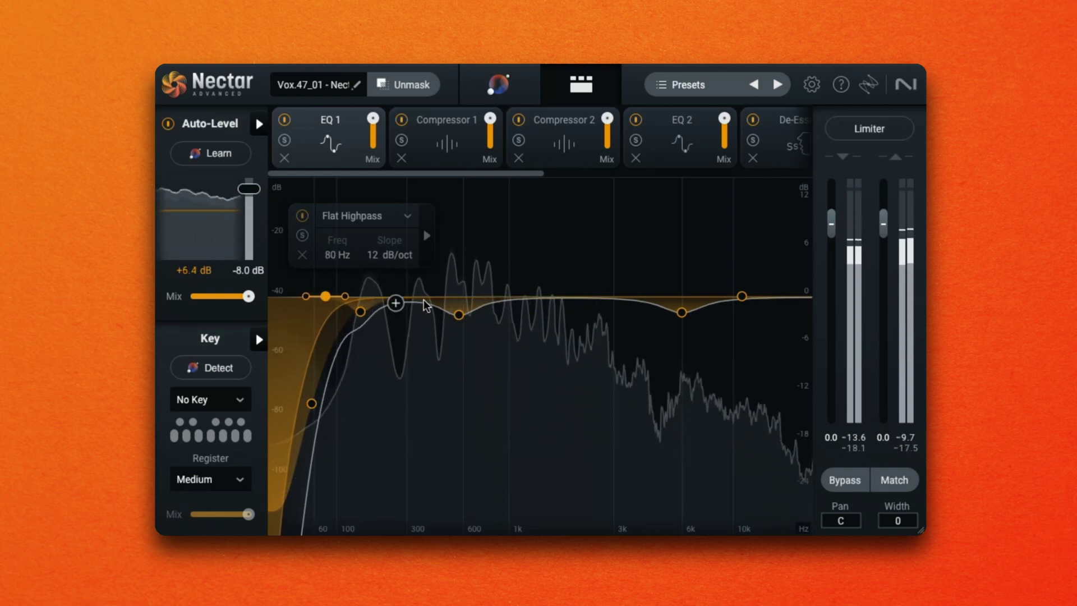
Step: Adjust EQ 1's bell to a 2.4 dB cut at 550 Hz
click(459, 314)
mouse_move(459, 314)
mouse_down()
mouse_move(450, 265)
mouse_move(514, 250)
mouse_move(604, 250)
mouse_move(413, 247)
mouse_move(413, 308)
mouse_move(456, 315)
mouse_up()
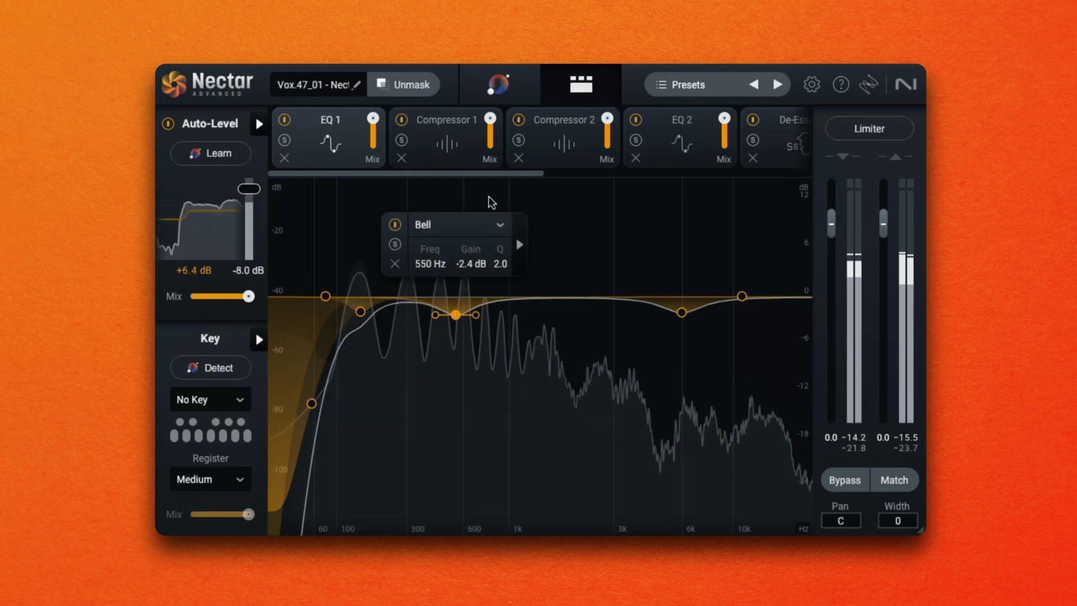
click(445, 145)
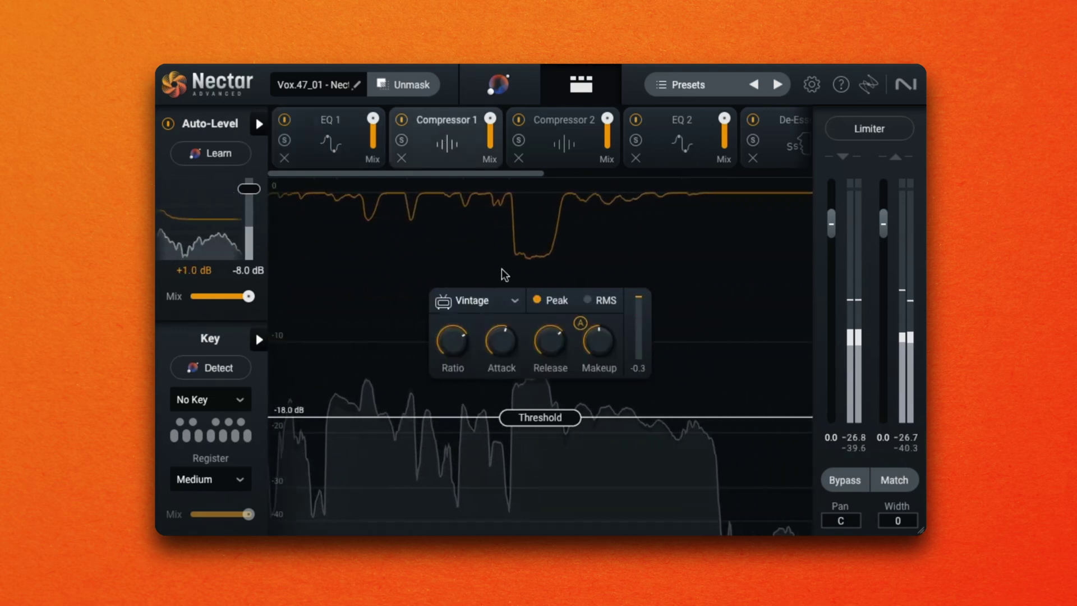
Step: Keep Compressor 1 on Vintage and Compressor 2 on Optical in their type menus
click(477, 301)
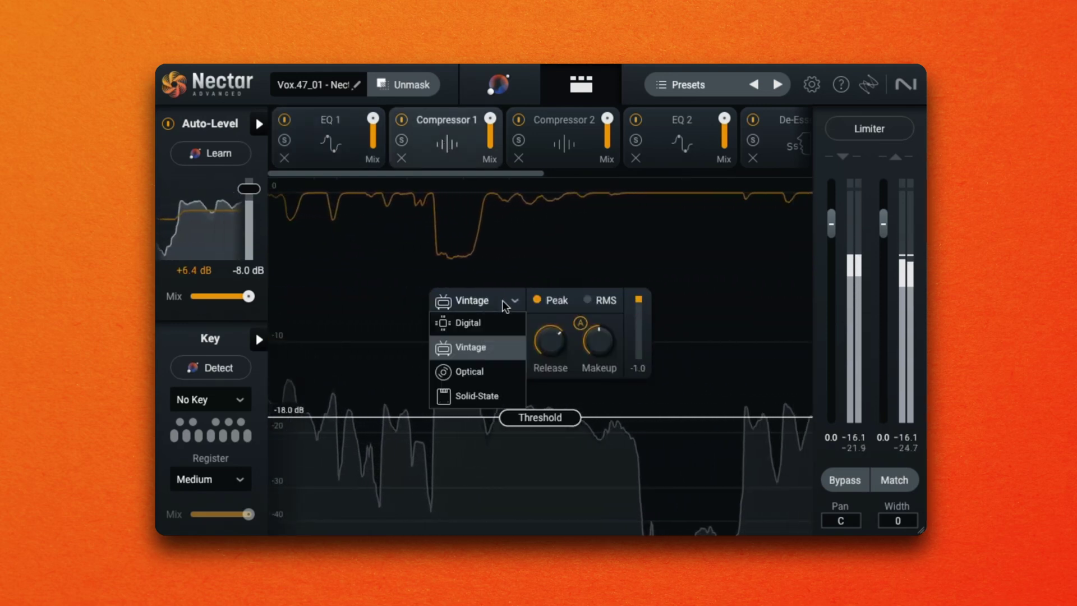
click(486, 353)
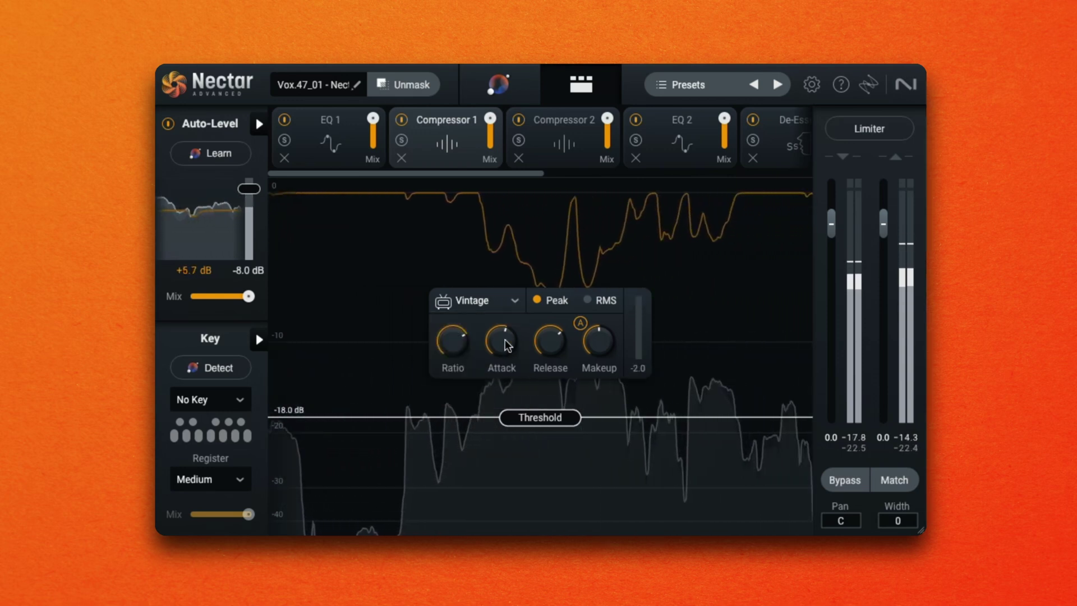
click(581, 130)
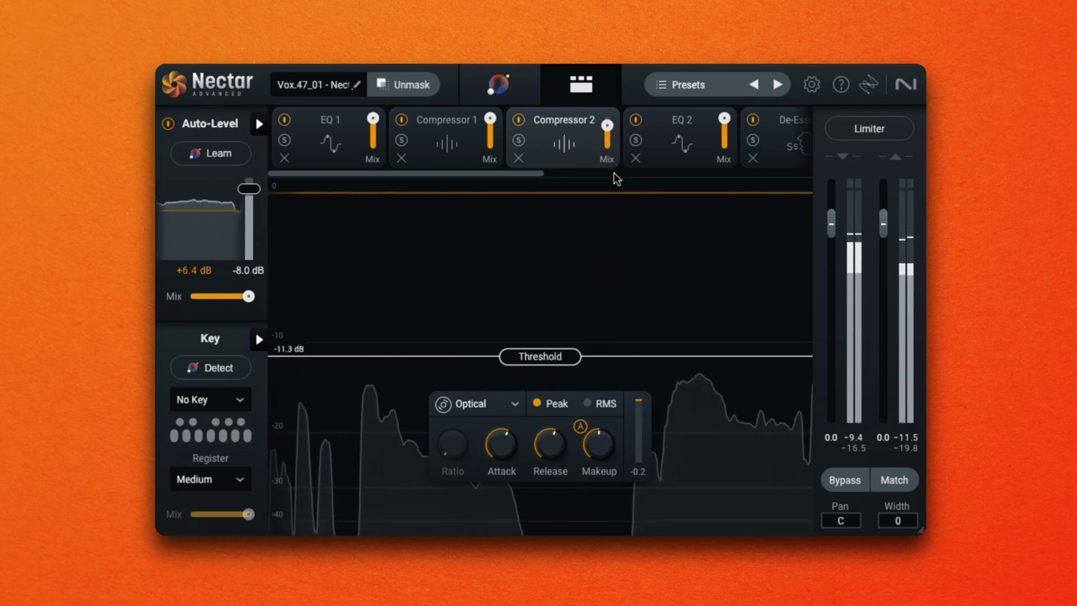
click(497, 405)
click(505, 474)
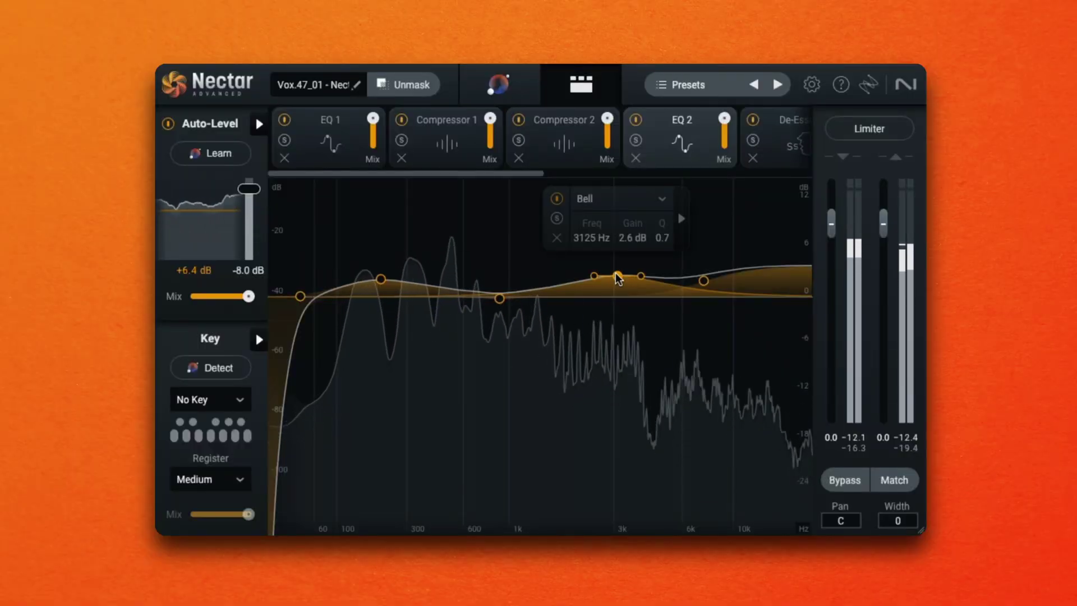
Step: In EQ 2, shift the presence boost to ~3.5 kHz, raise 213 Hz to 3.9 dB, keep top node Analog High Shelf
mouse_move(617, 274)
mouse_down()
mouse_move(627, 275)
mouse_move(615, 278)
mouse_up()
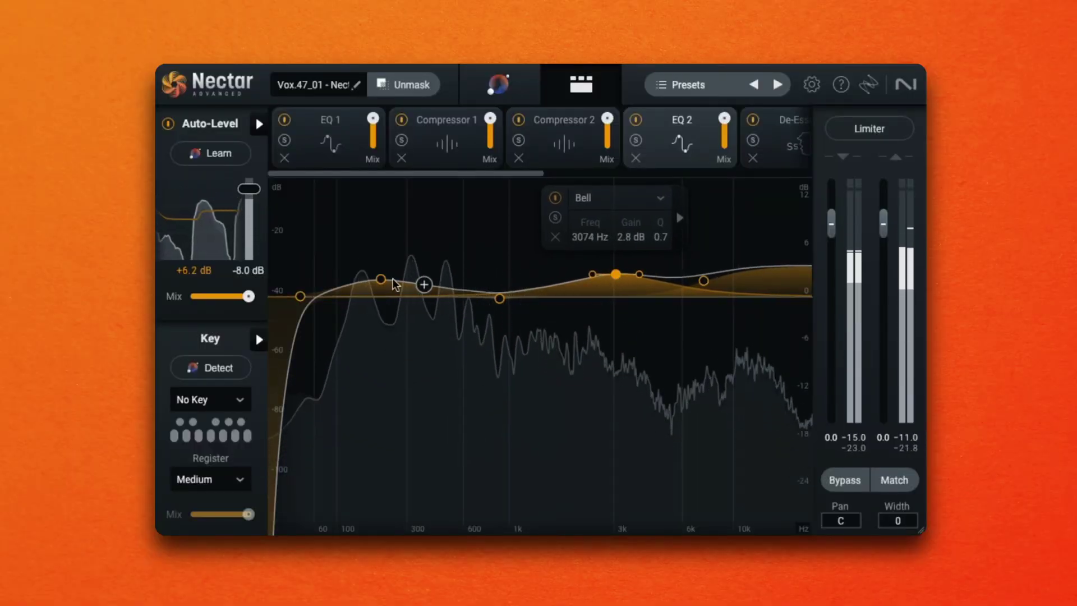
drag(380, 277, 382, 263)
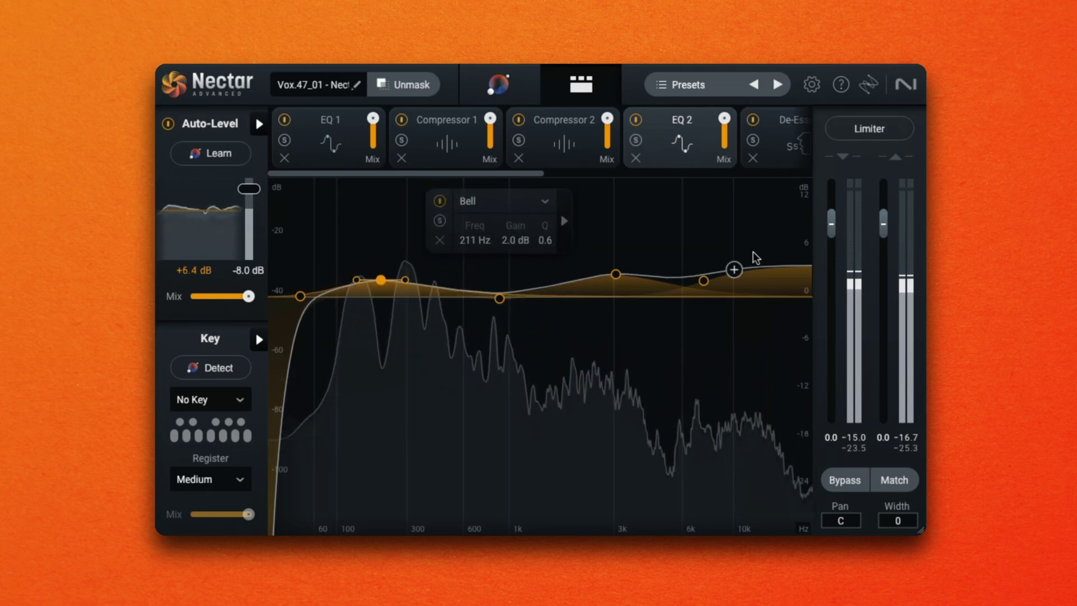
click(704, 282)
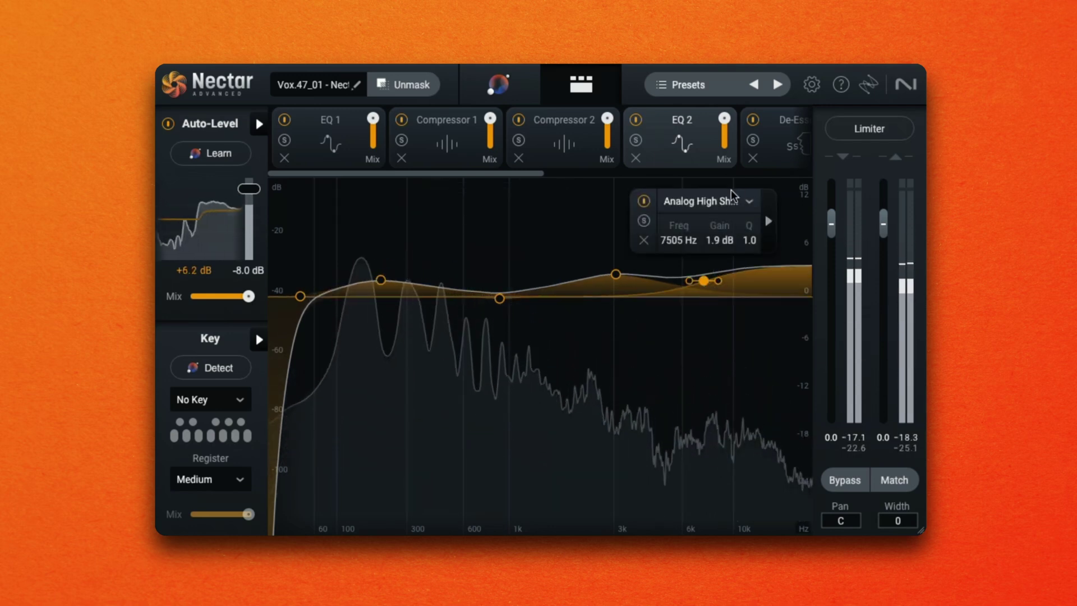
click(749, 201)
mouse_move(735, 278)
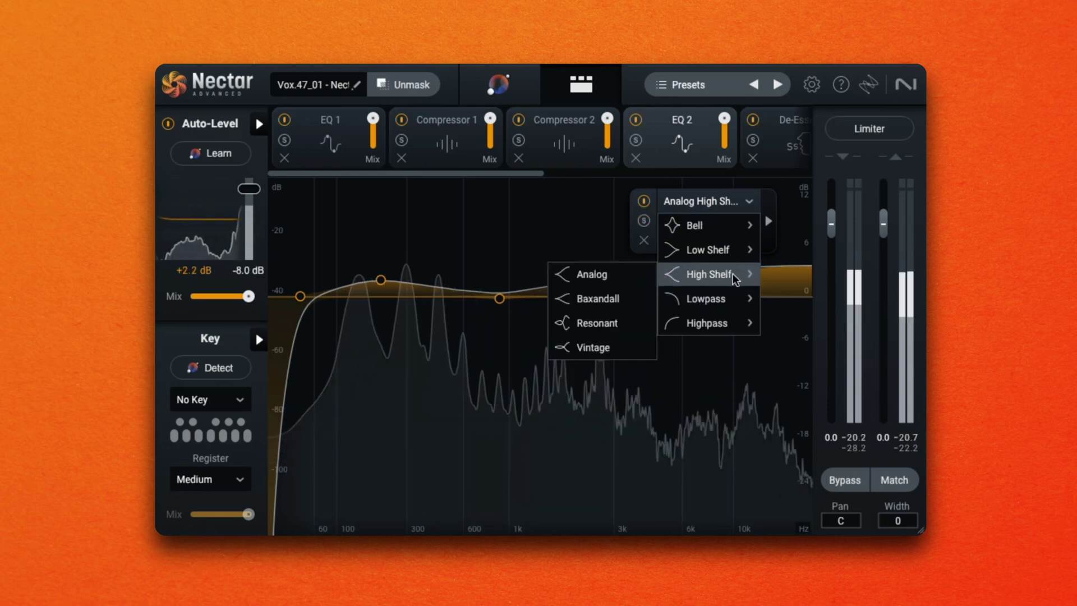
click(610, 278)
Step: Show the De-Esser threshold, then switch Saturation from Tape to the Analog character at 9%
click(788, 138)
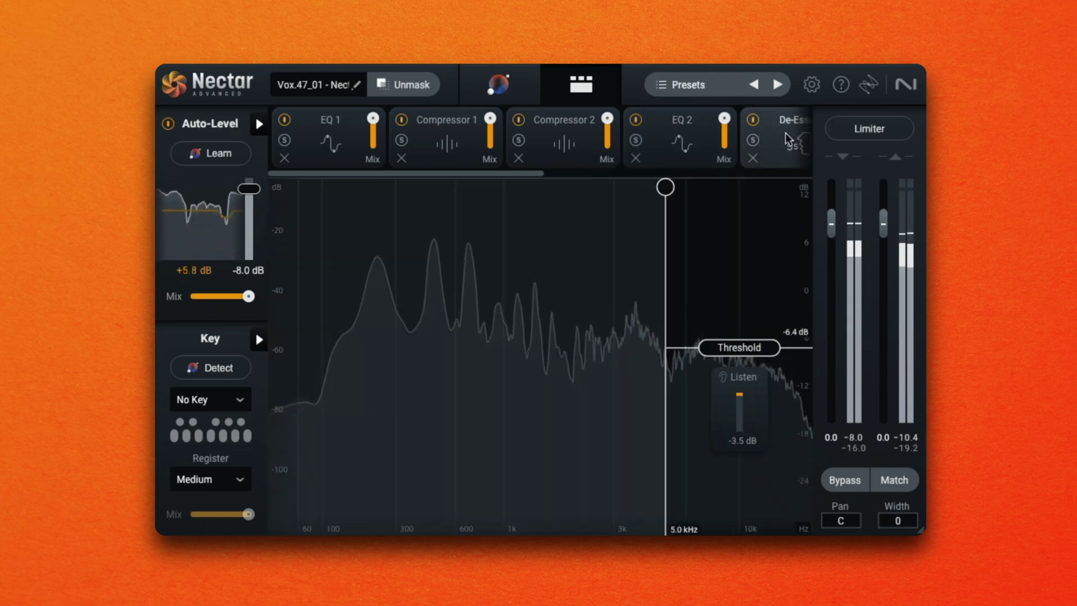
scroll(636, 132, right, 5)
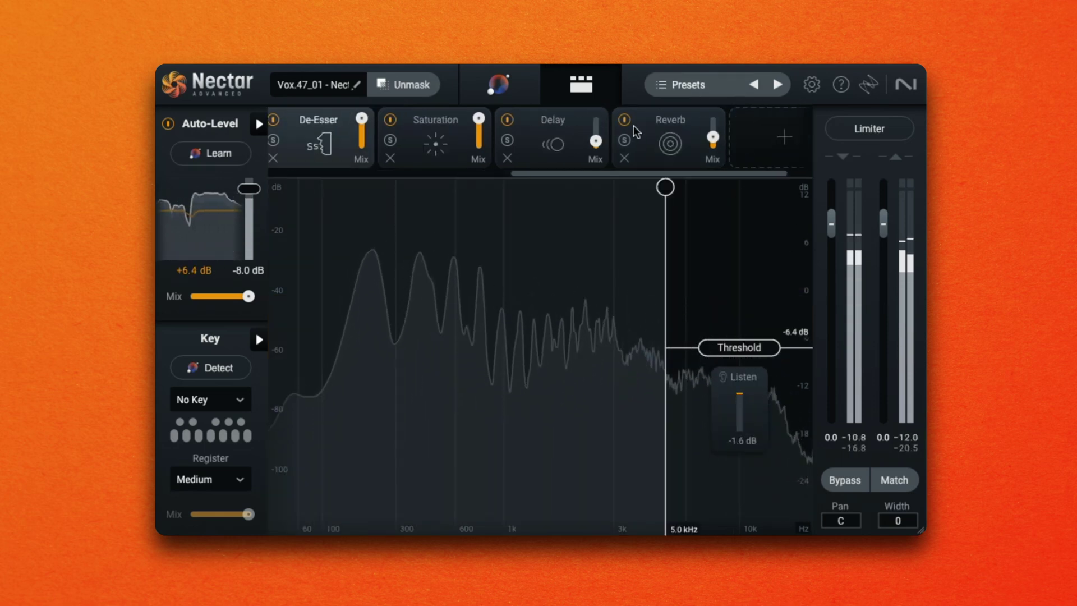
click(446, 142)
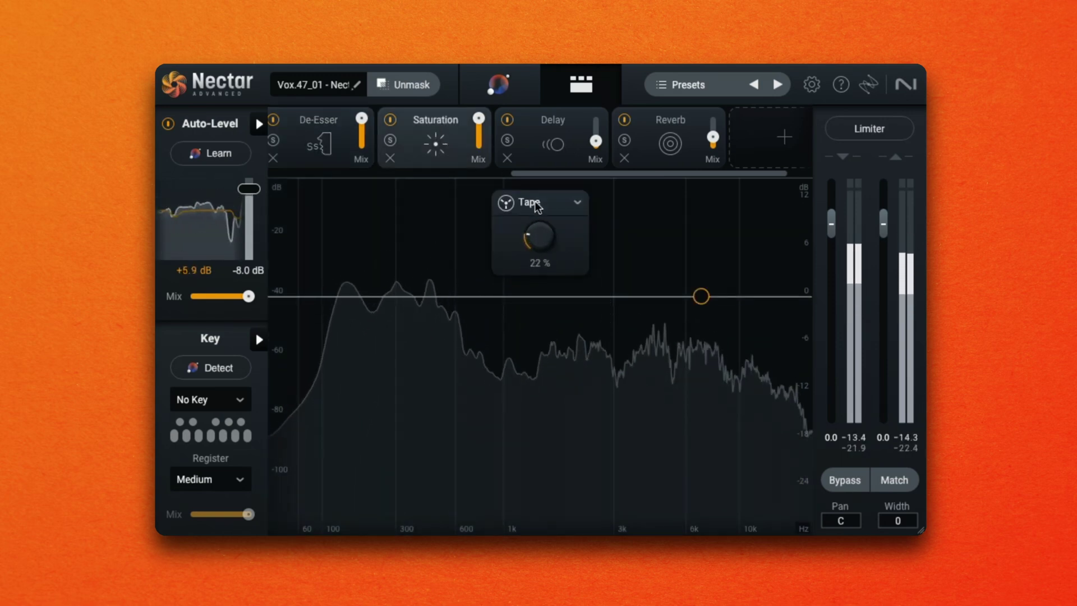
click(565, 203)
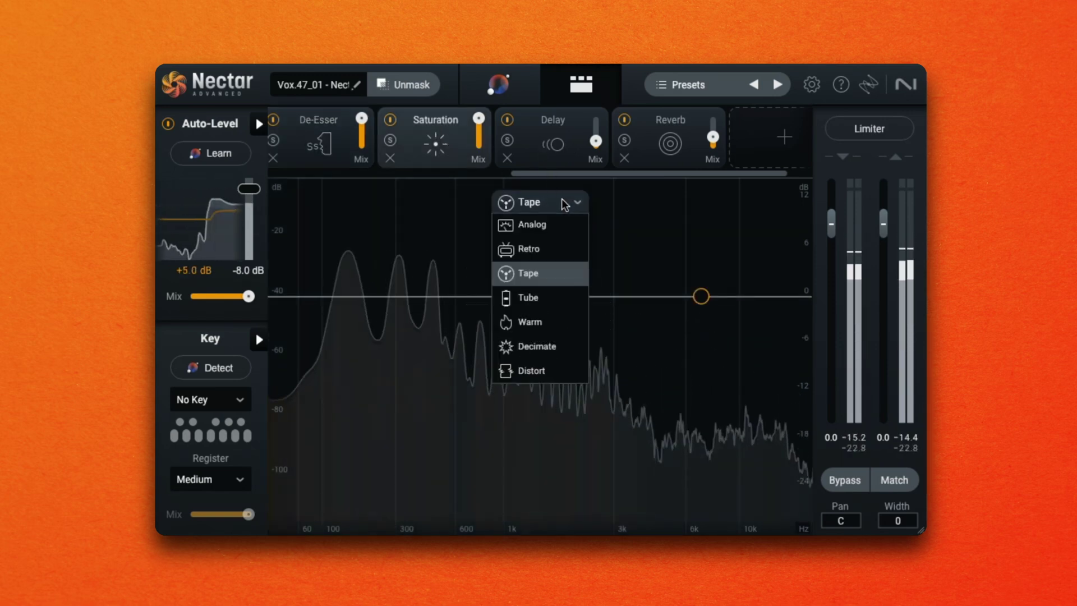
click(549, 227)
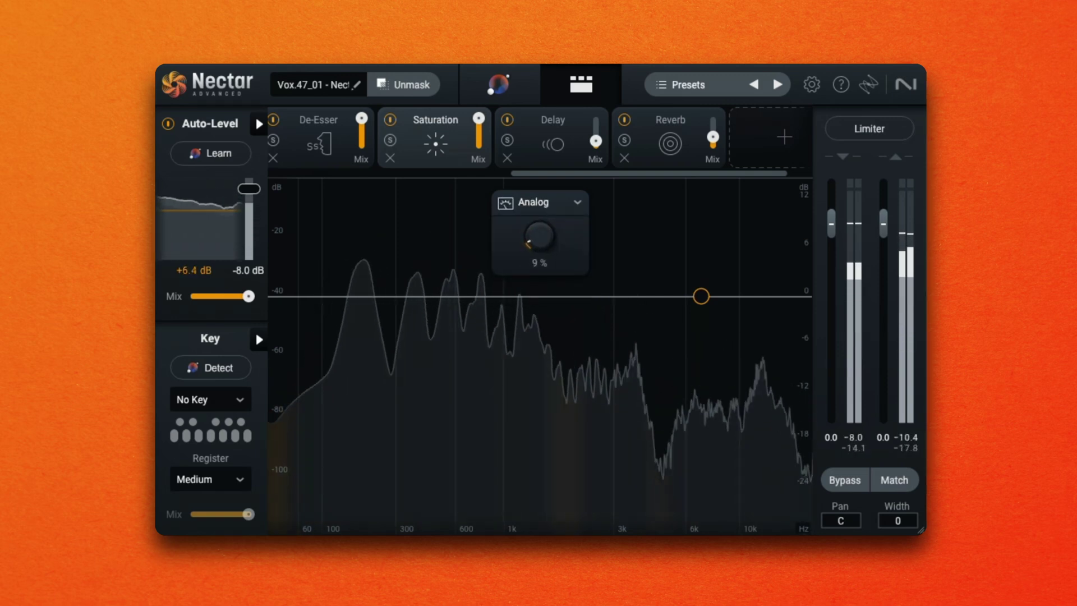
click(564, 149)
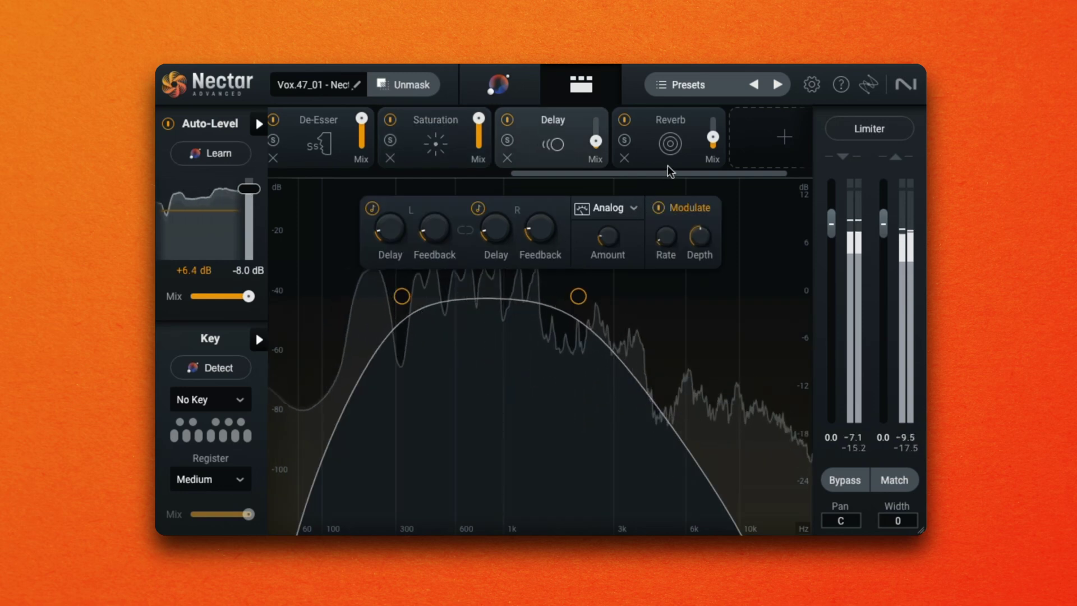
Step: Drag the Delay's high-cut filter point up to about 2.4 kHz
click(578, 296)
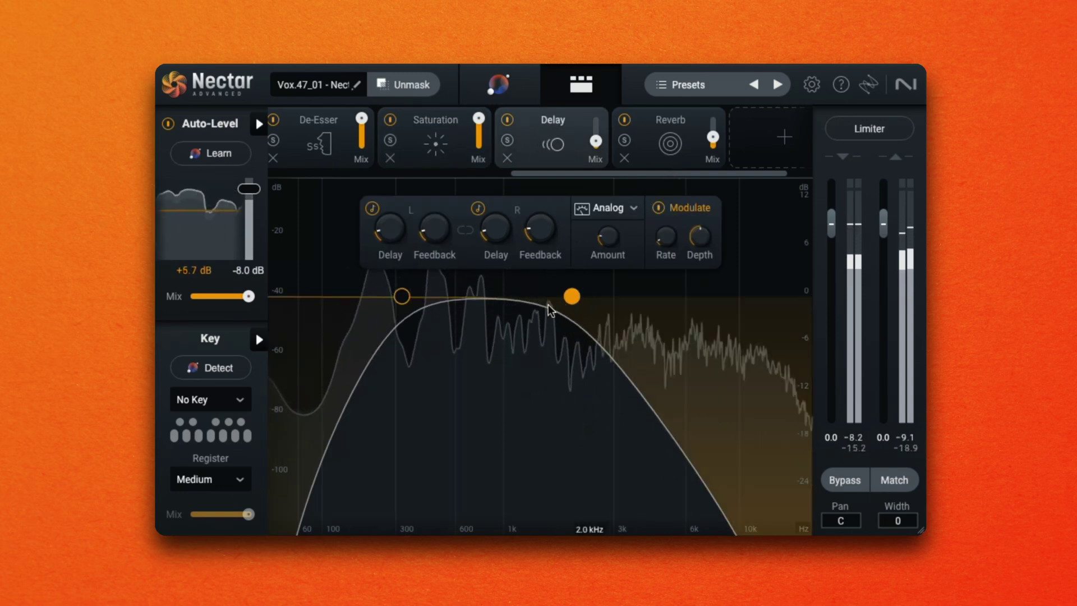
drag(577, 297, 600, 312)
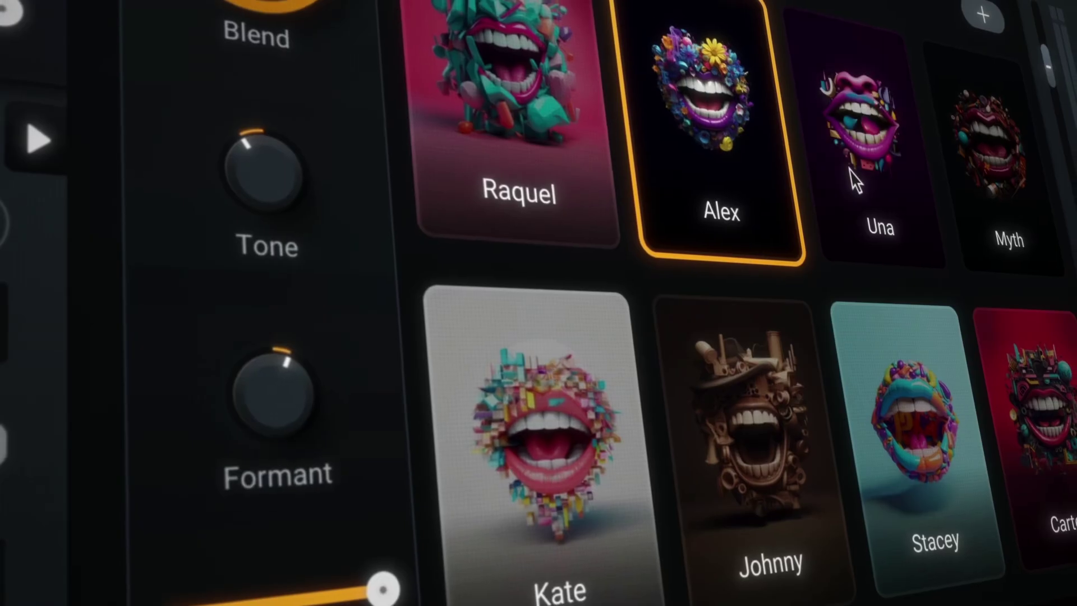
Step: Try the Una voice character, then settle on Stacey for the backing voice
click(846, 171)
click(910, 409)
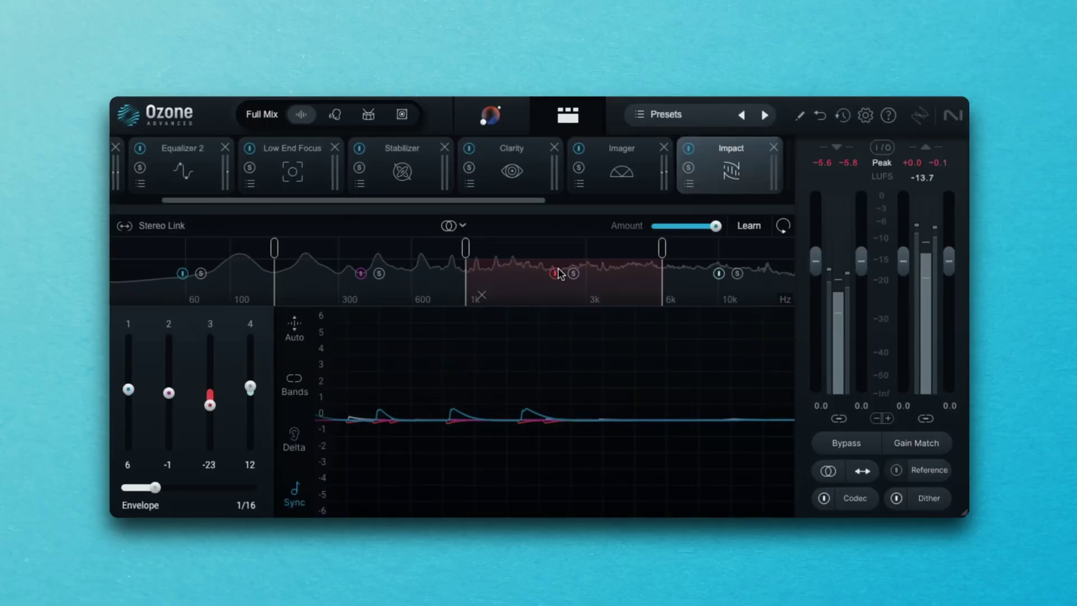
Step: Browse Ozone's Master Rebalance and Dynamic EQ modules, finishing on Clarity's settings
scroll(449, 169, right, 2)
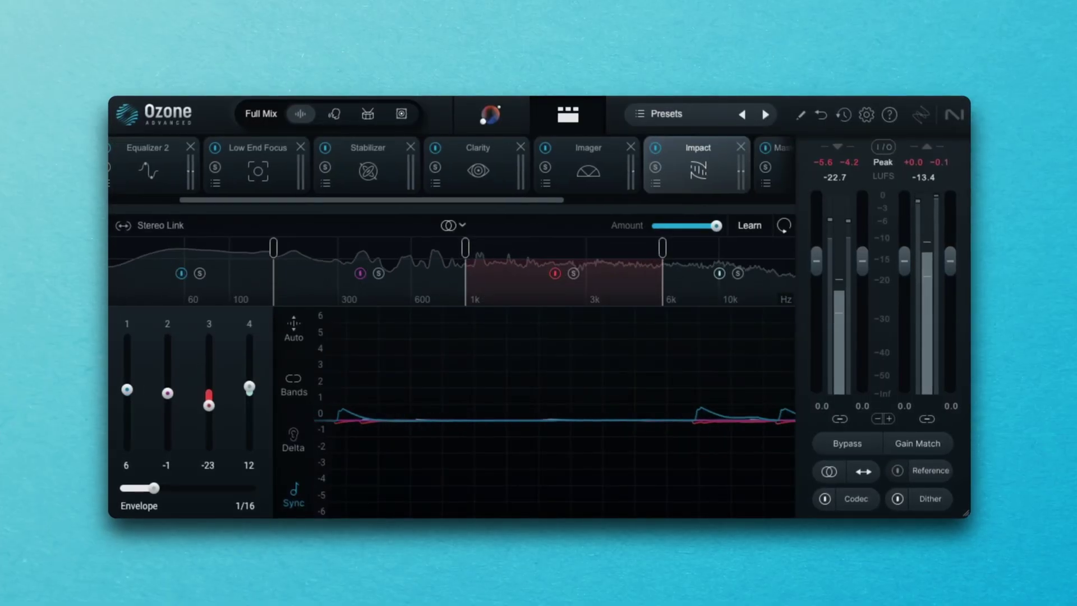
scroll(701, 168, right, 6)
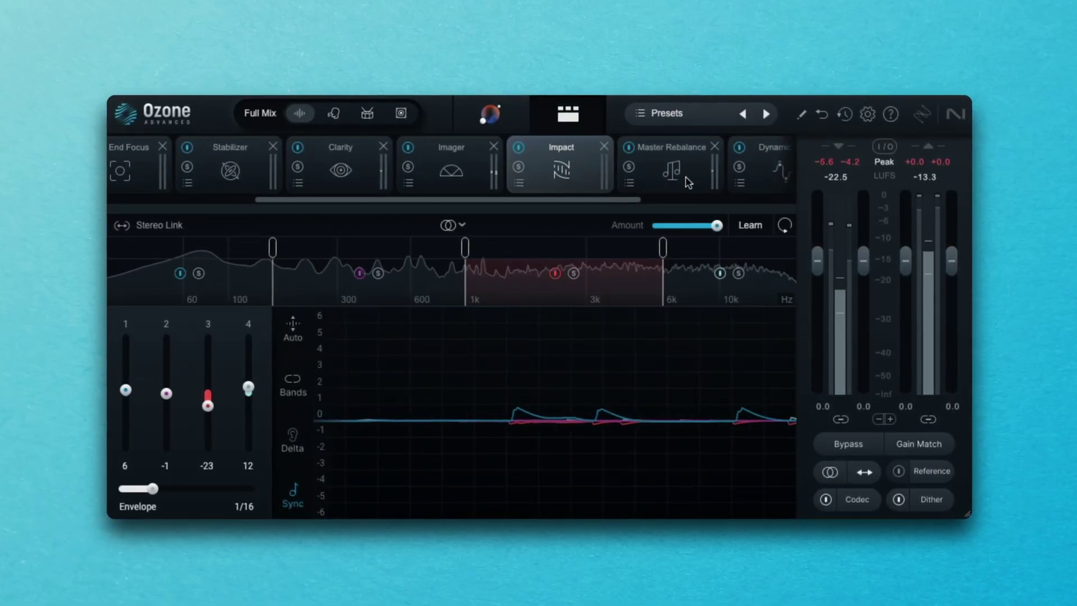
click(686, 177)
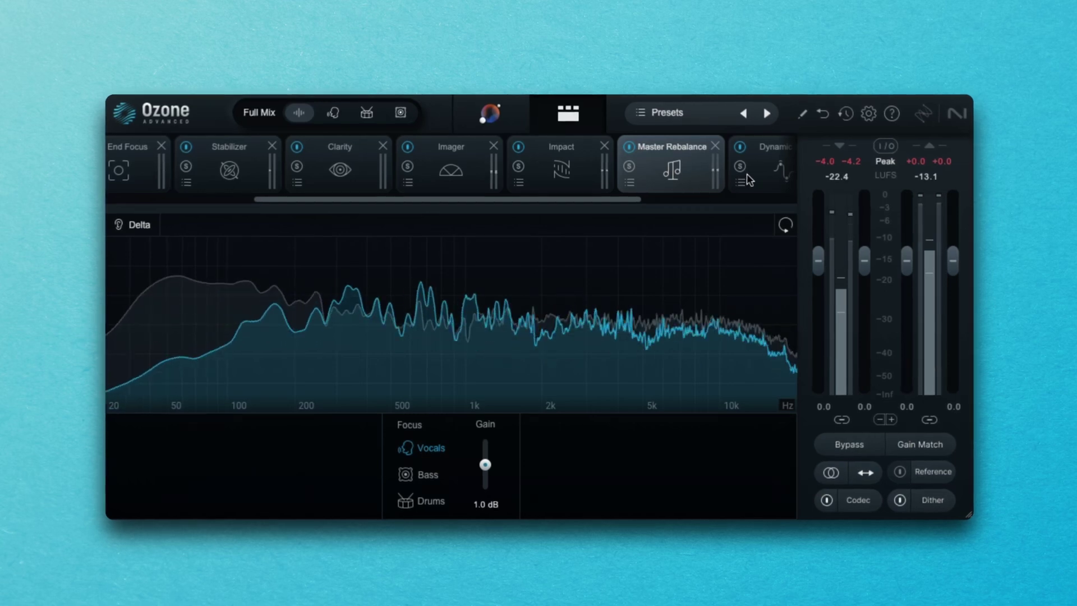
scroll(750, 180, right, 8)
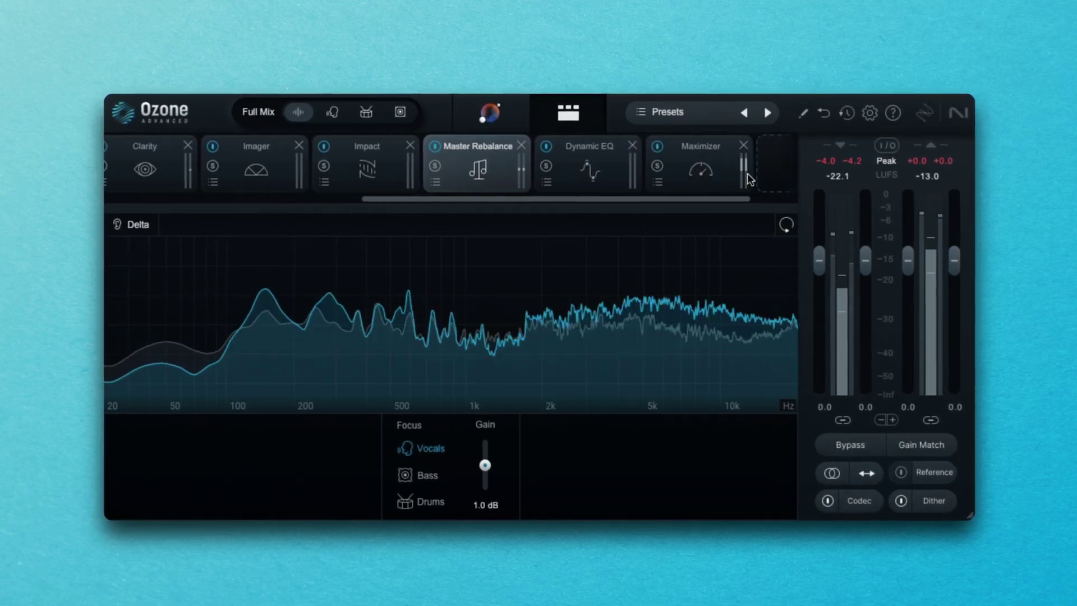
click(630, 182)
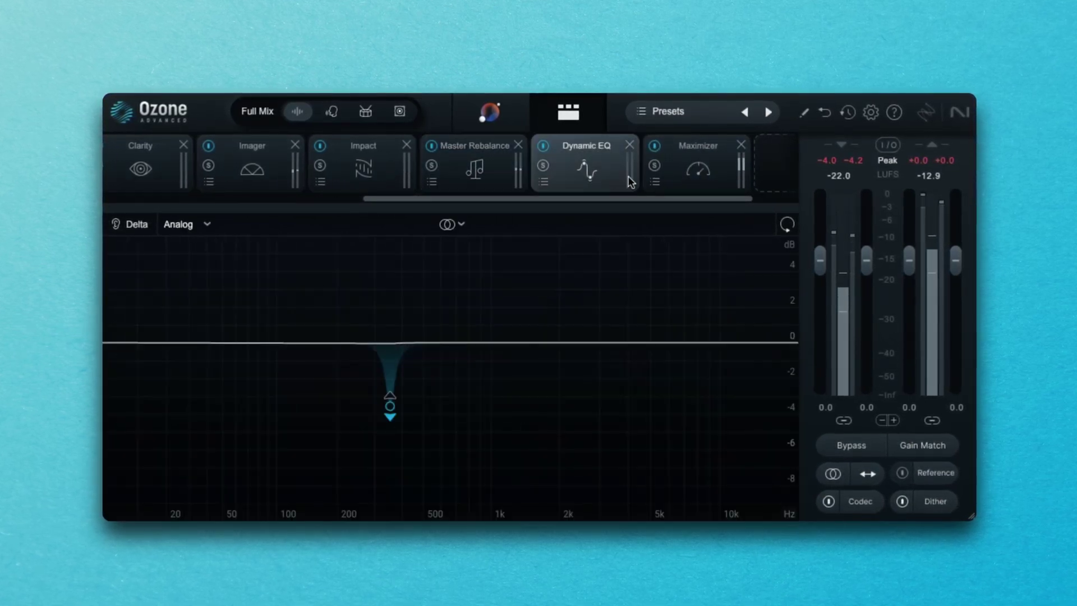
scroll(698, 173, left, 2)
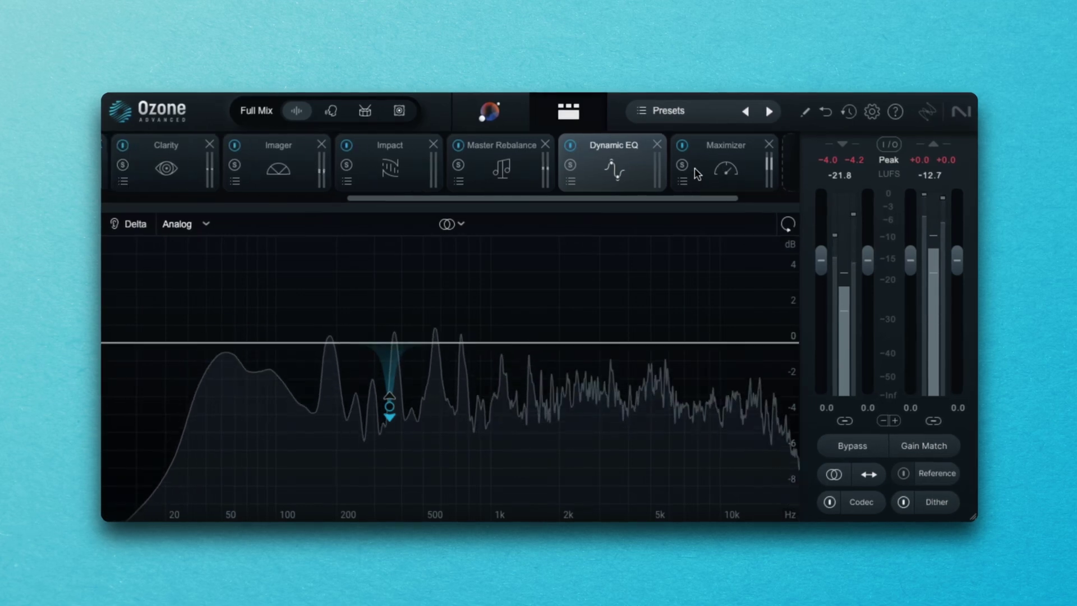
scroll(696, 173, left, 14)
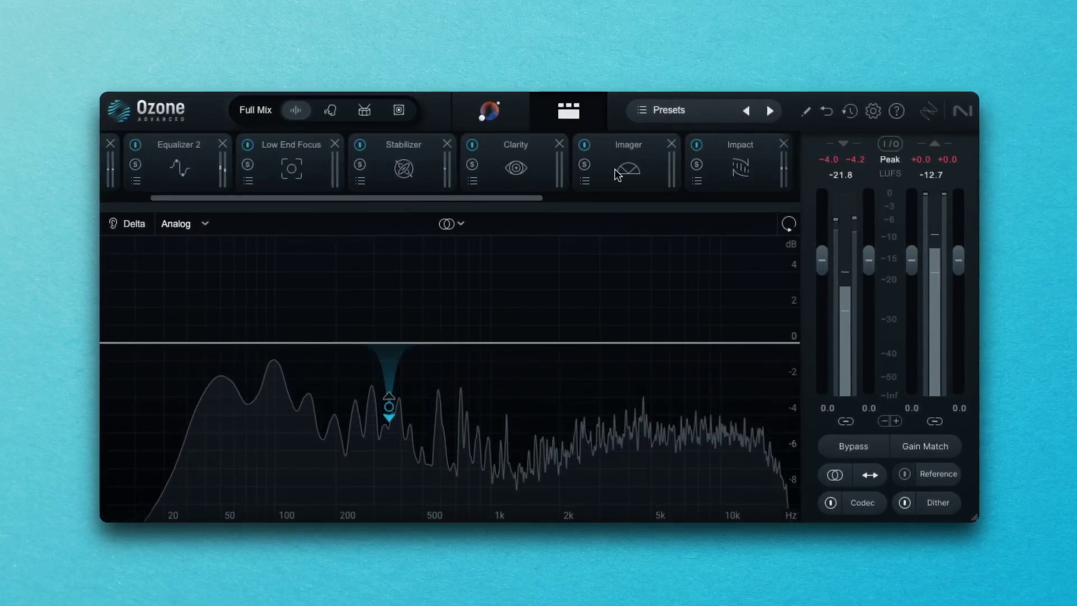
click(531, 178)
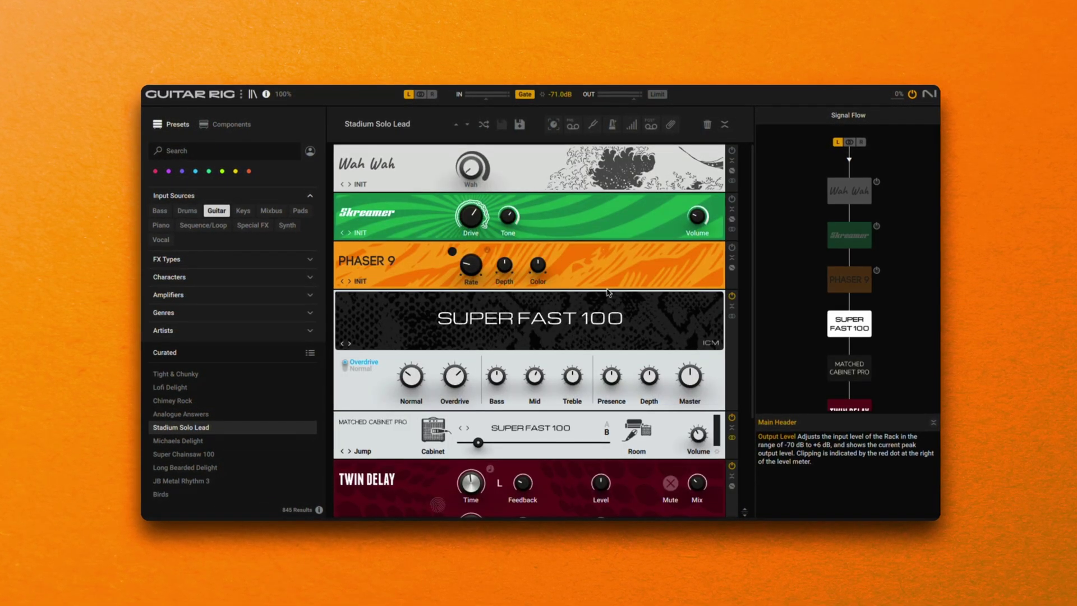
Step: Load the Michaels Delight preset from the Curated presets list
scroll(607, 293, down, 3)
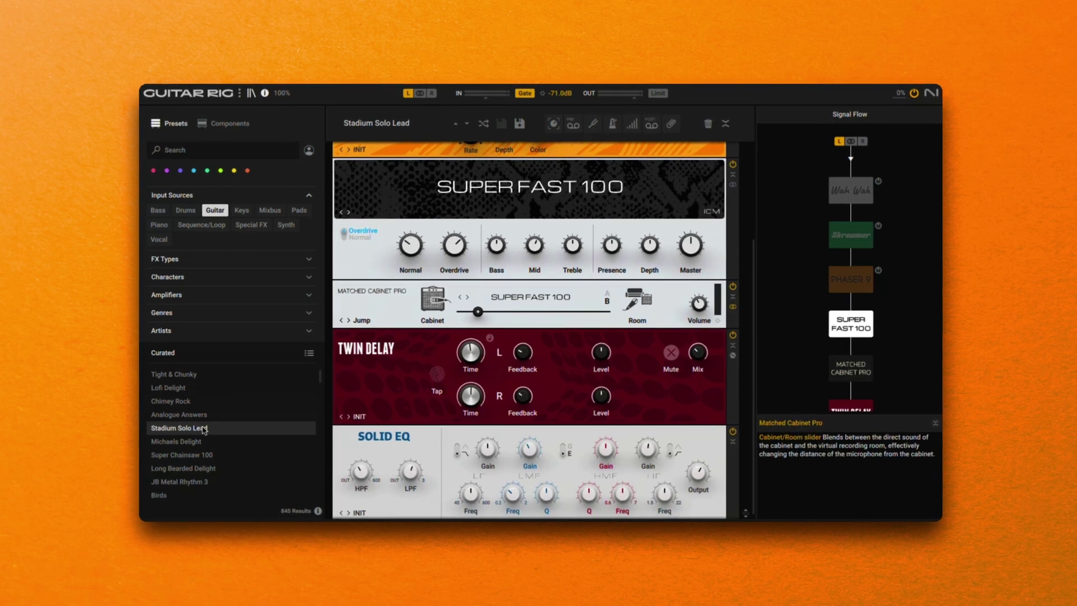
click(229, 441)
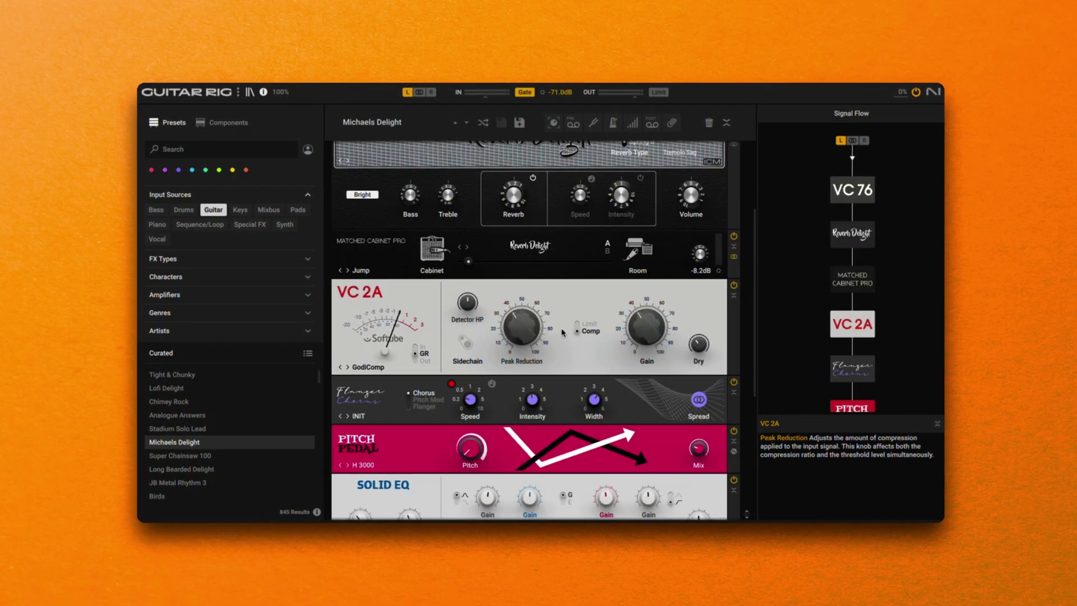